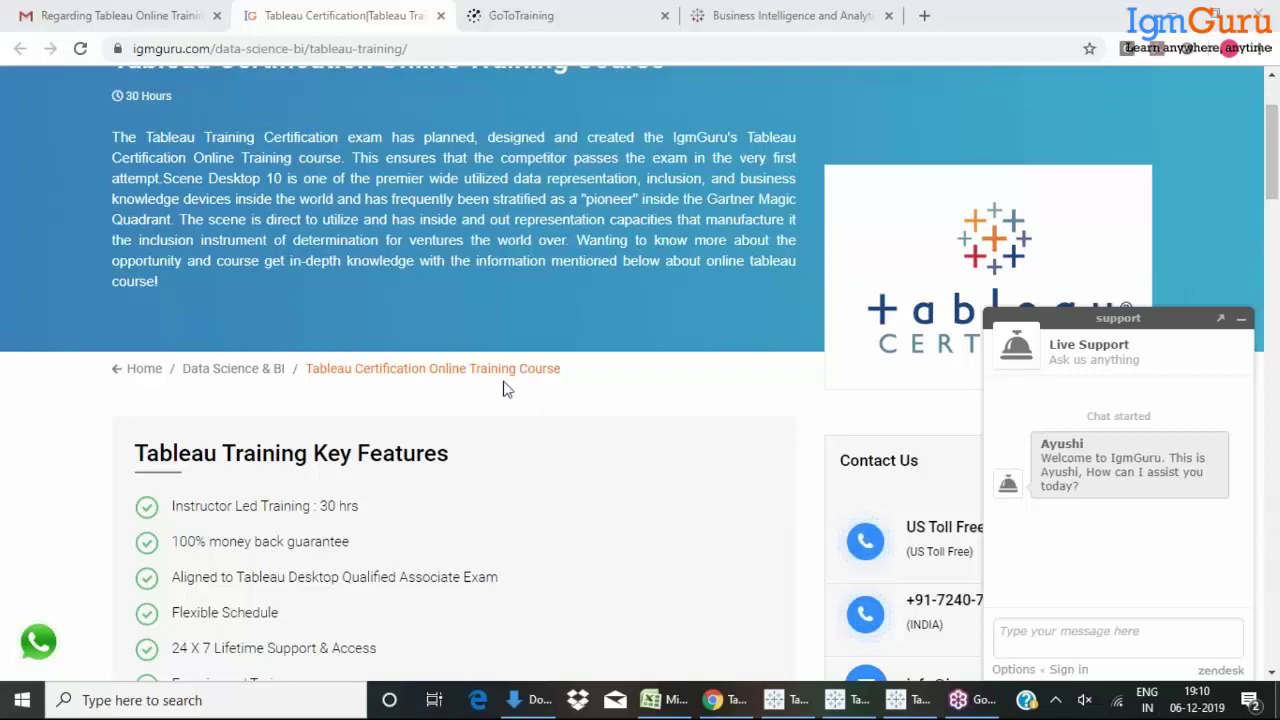
# Scroll the IgmGuru Tableau course page to the Online Training Modules list, Lessons 1–11.
pyautogui.scroll(1, 505, 390)
pyautogui.scroll(2, 505, 390)
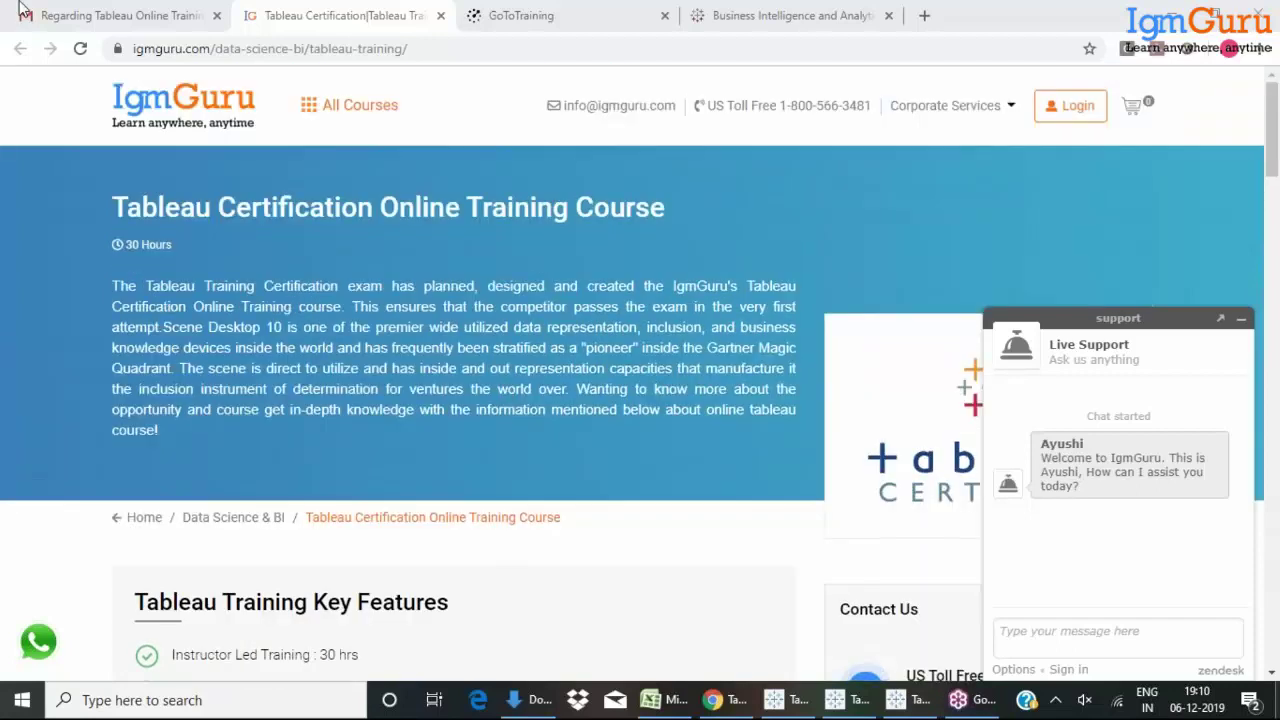
pyautogui.scroll(-12, 424, 335)
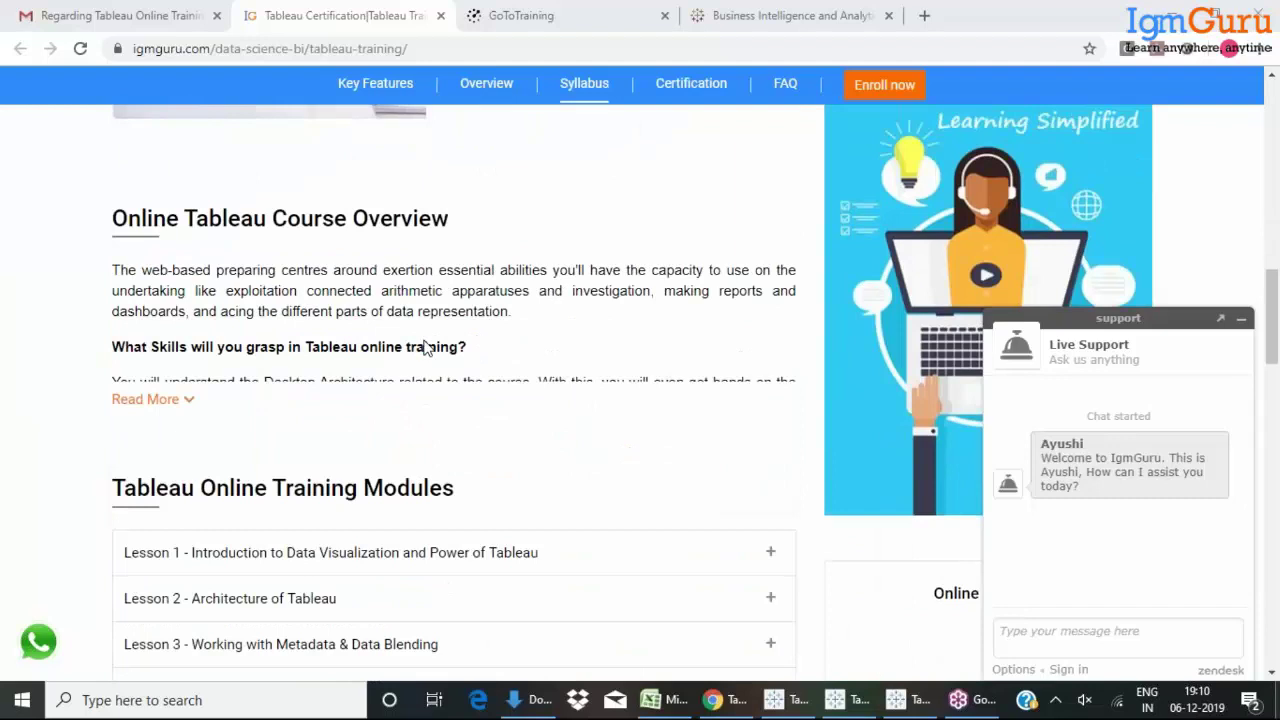
pyautogui.scroll(-2, 425, 350)
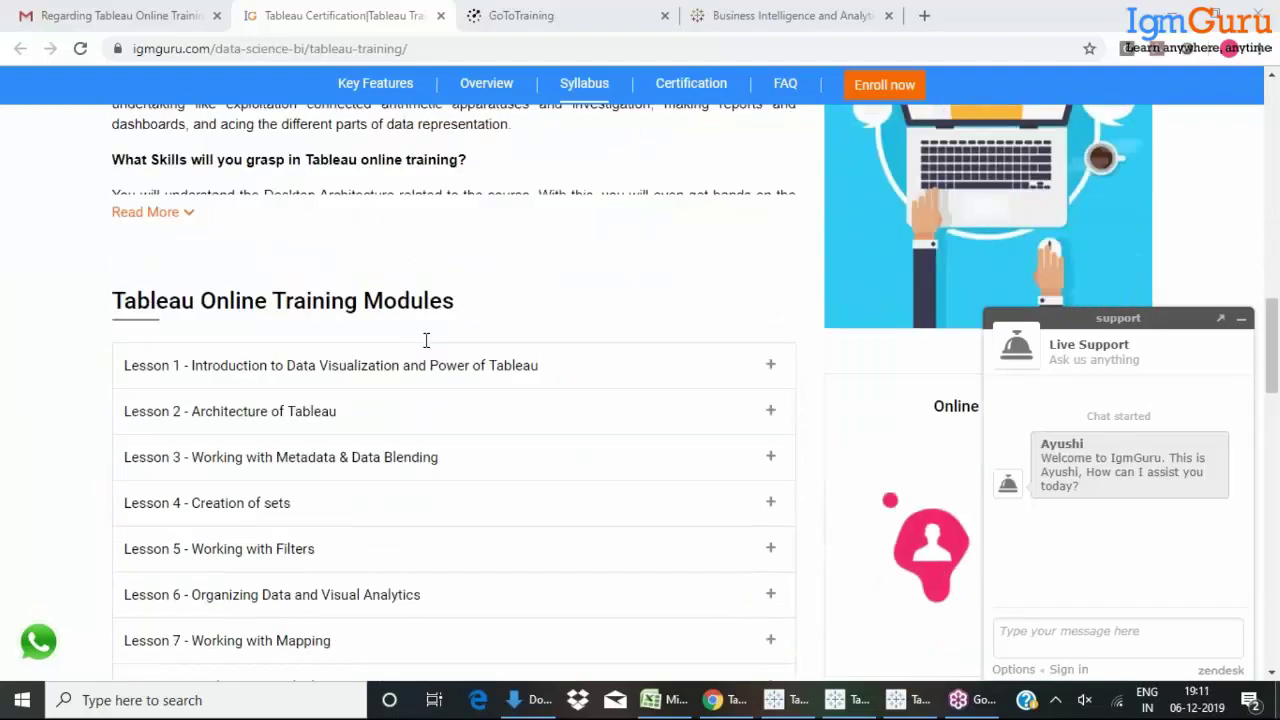
pyautogui.scroll(-1, 428, 358)
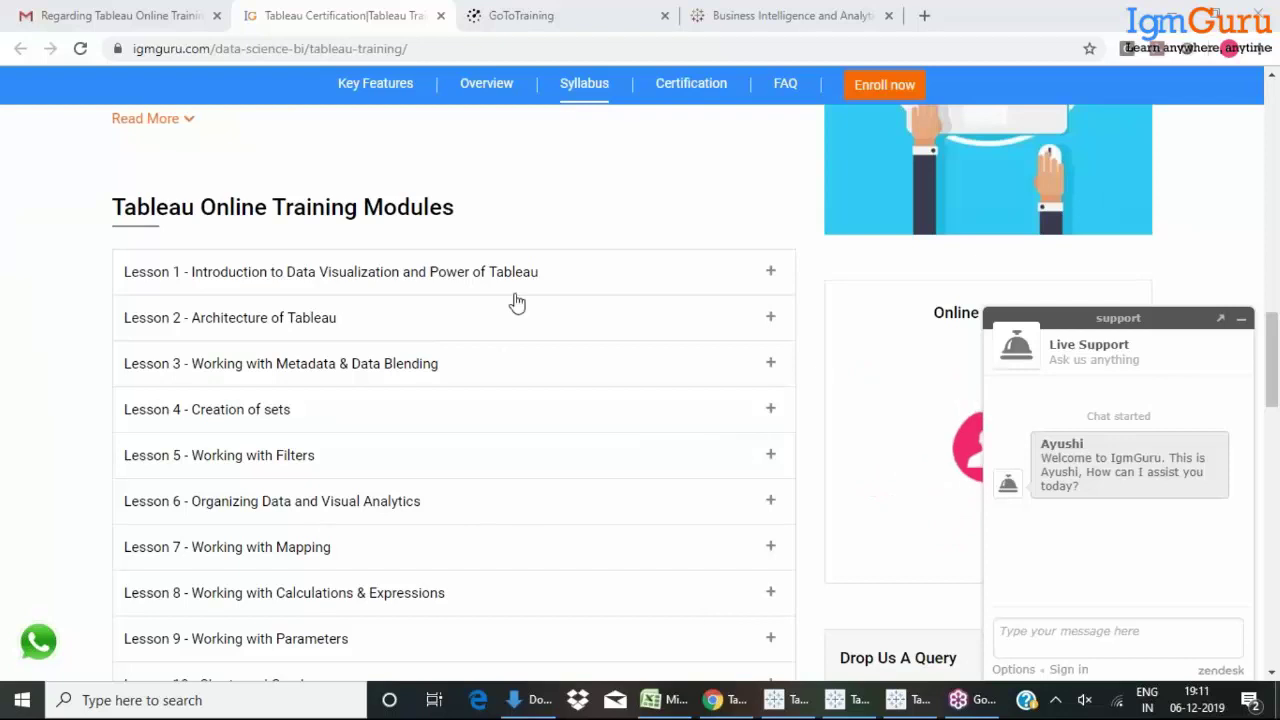
pyautogui.scroll(-1, 517, 302)
pyautogui.scroll(-3, 517, 302)
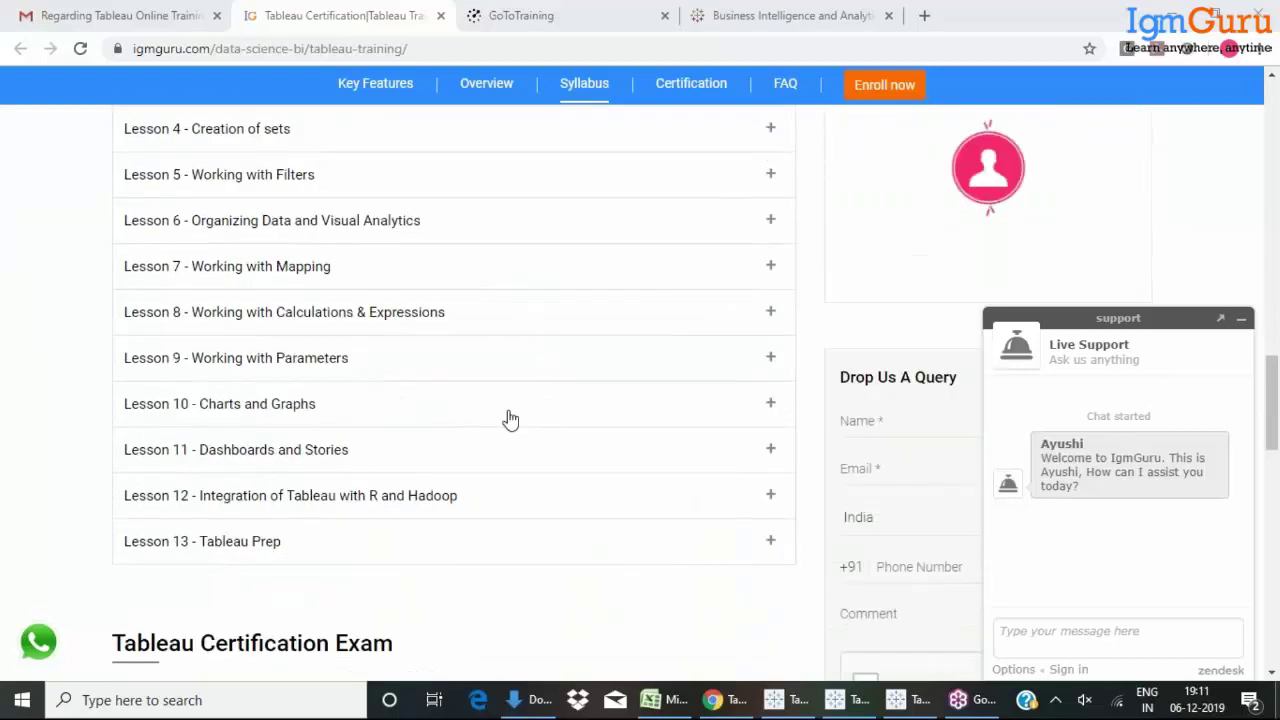
pyautogui.scroll(2, 510, 418)
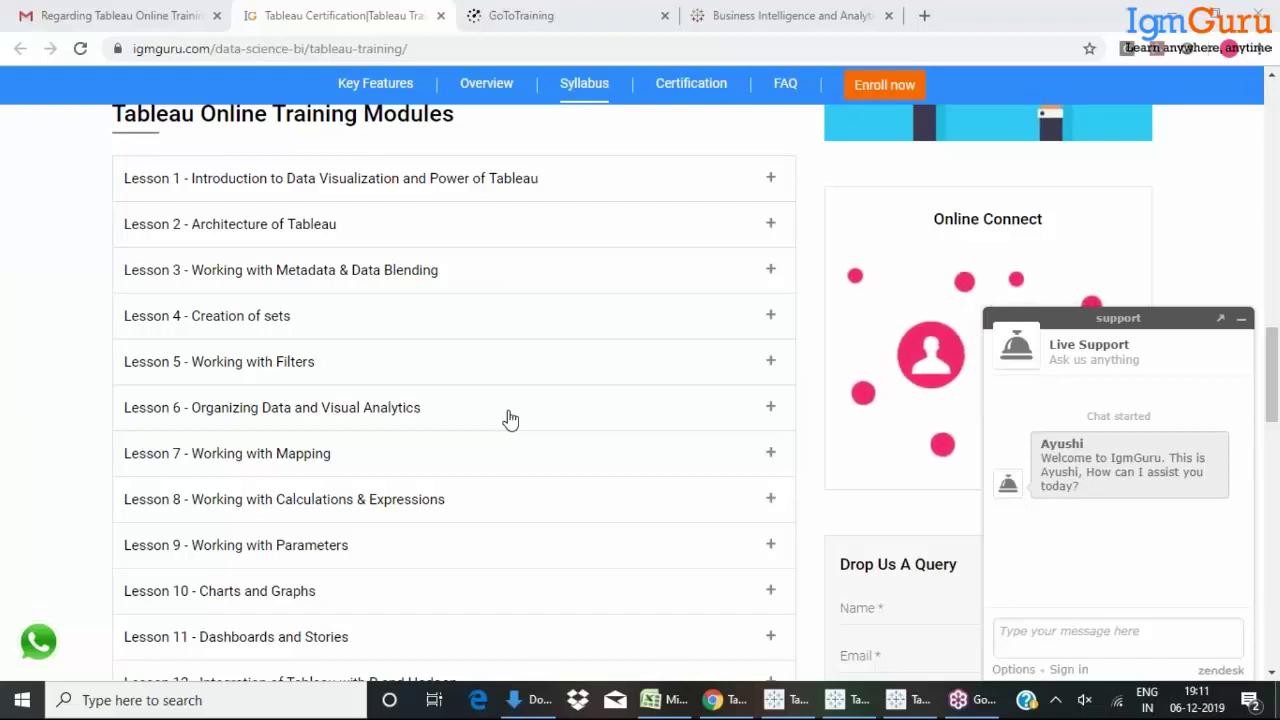
# Switch to the 'Business Intelligence and Analytics Software' tab showing the tableau.com home page.
pyautogui.click(768, 14)
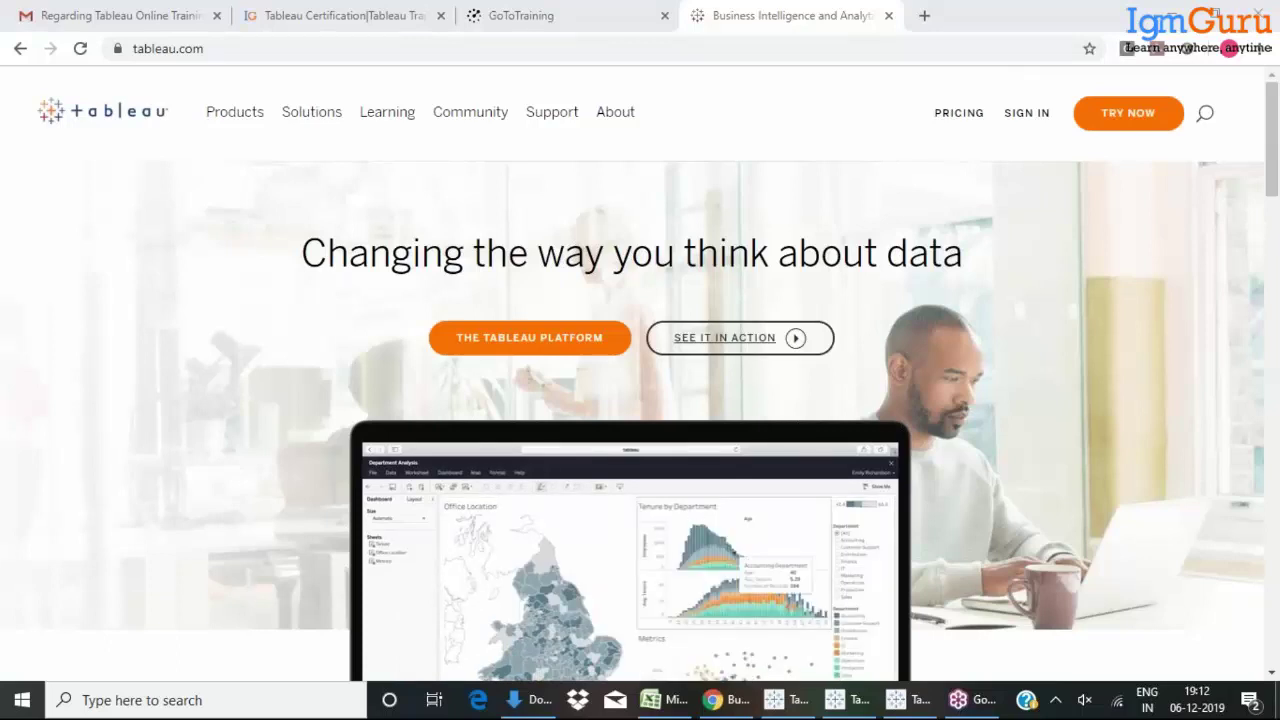
pyautogui.scroll(-8, 788, 290)
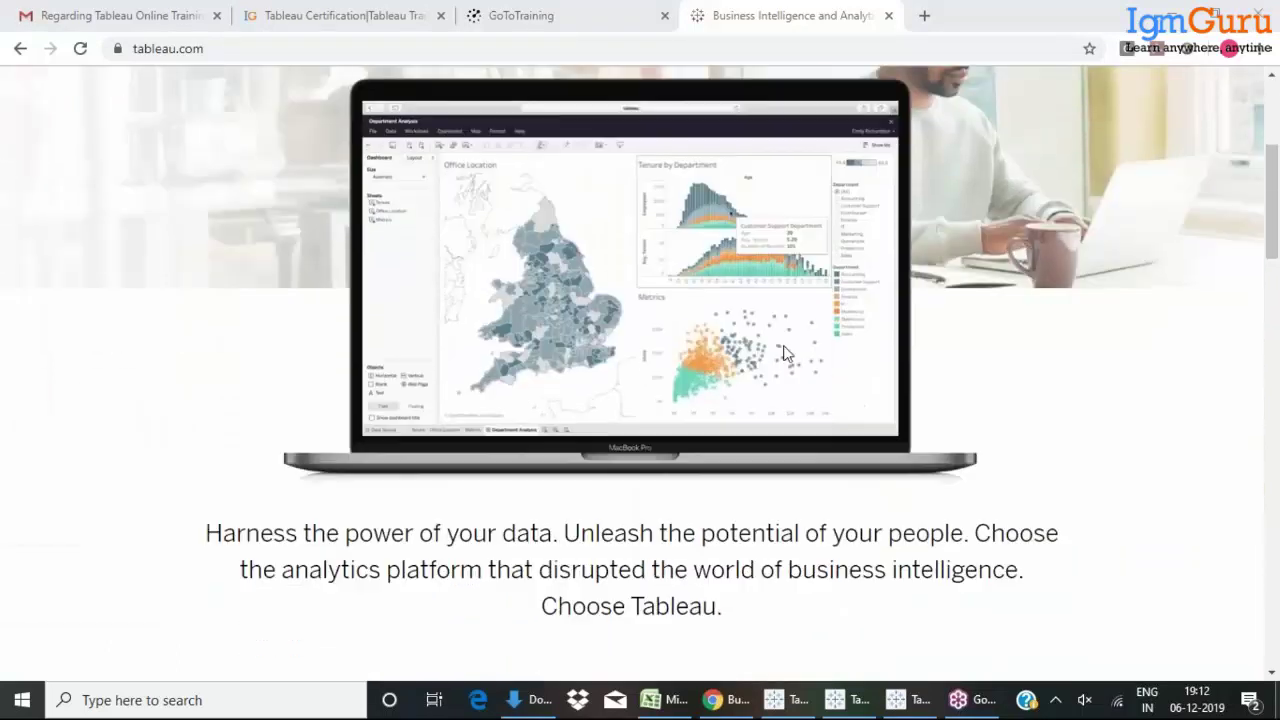
pyautogui.scroll(-3, 778, 375)
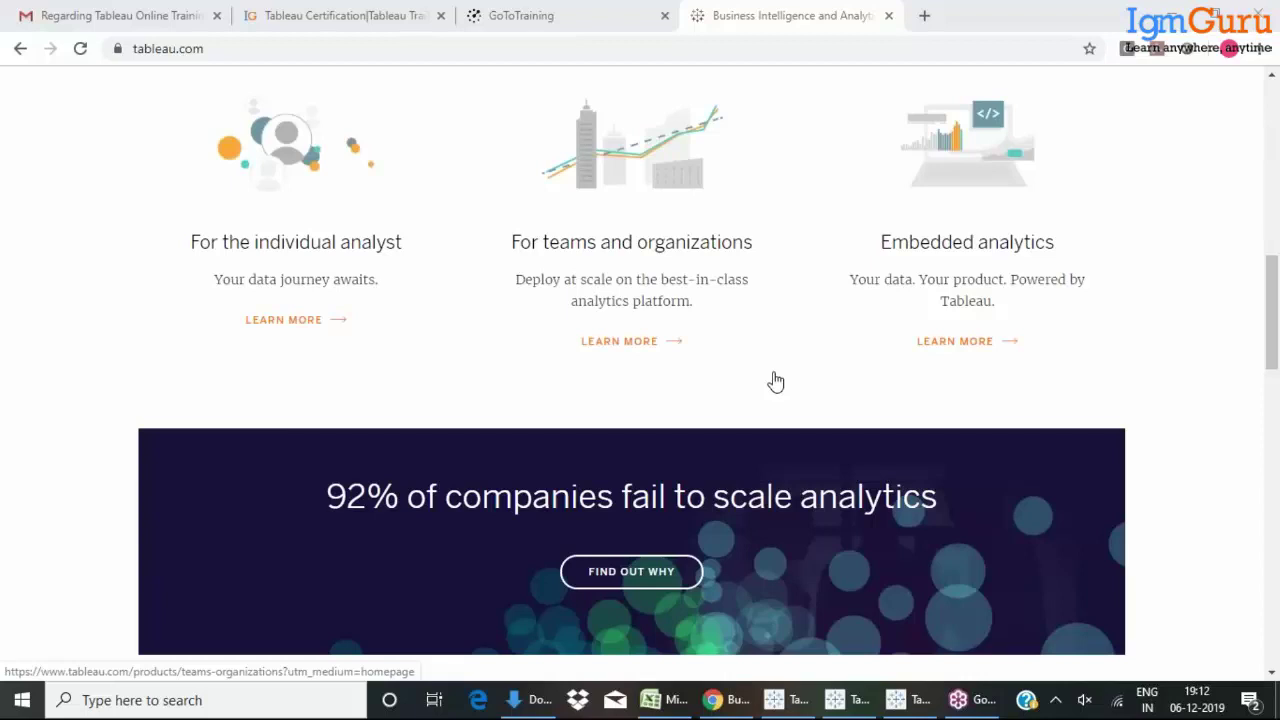
pyautogui.scroll(-3, 776, 381)
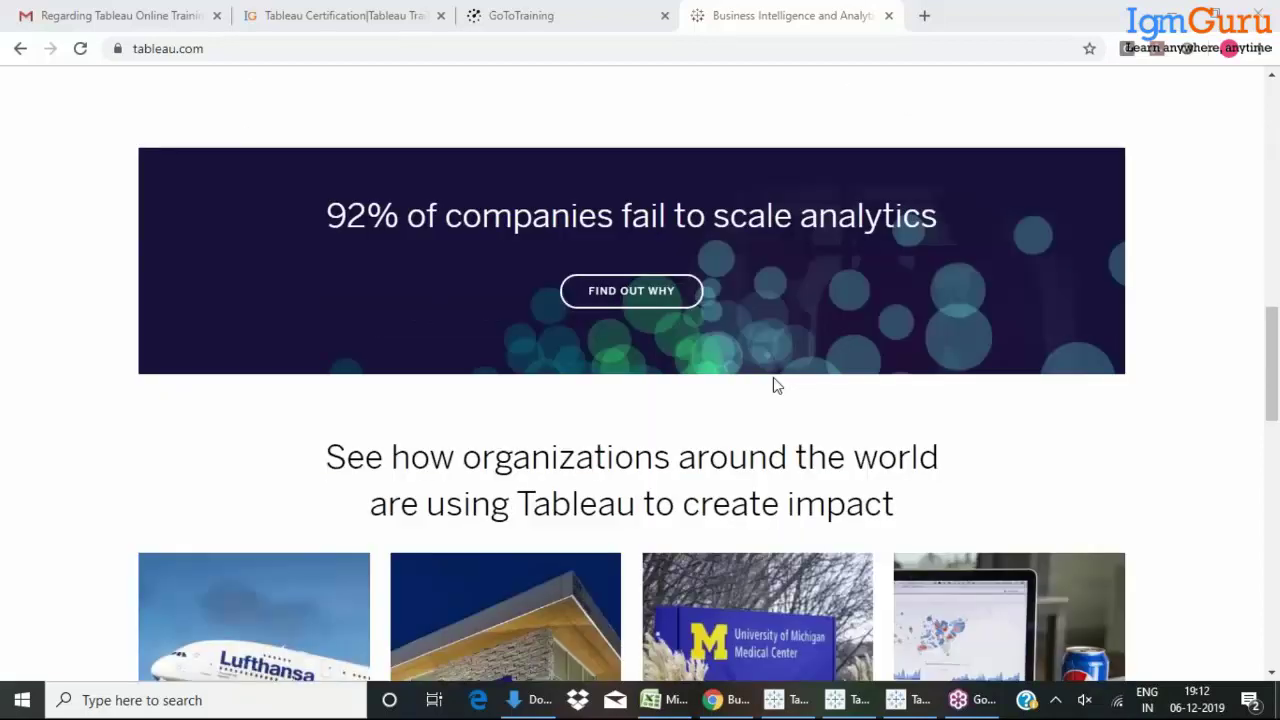
pyautogui.scroll(-10, 774, 385)
pyautogui.scroll(10, 776, 404)
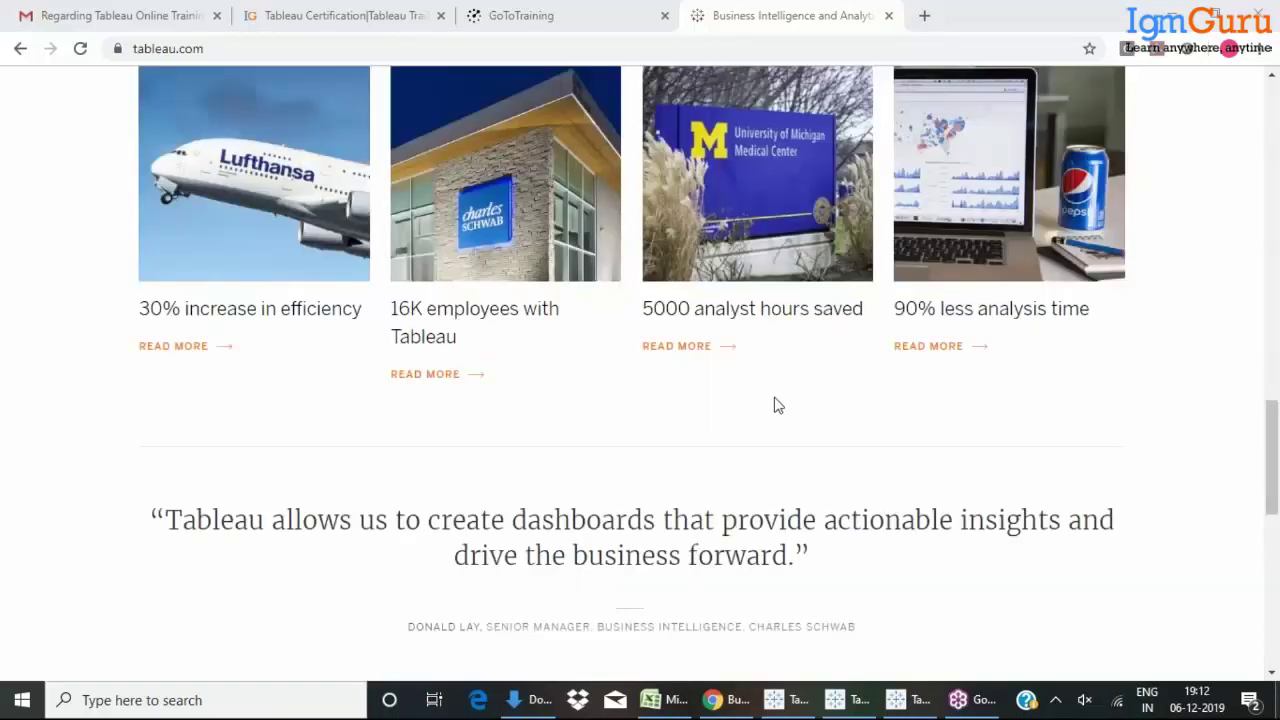
pyautogui.scroll(6, 777, 404)
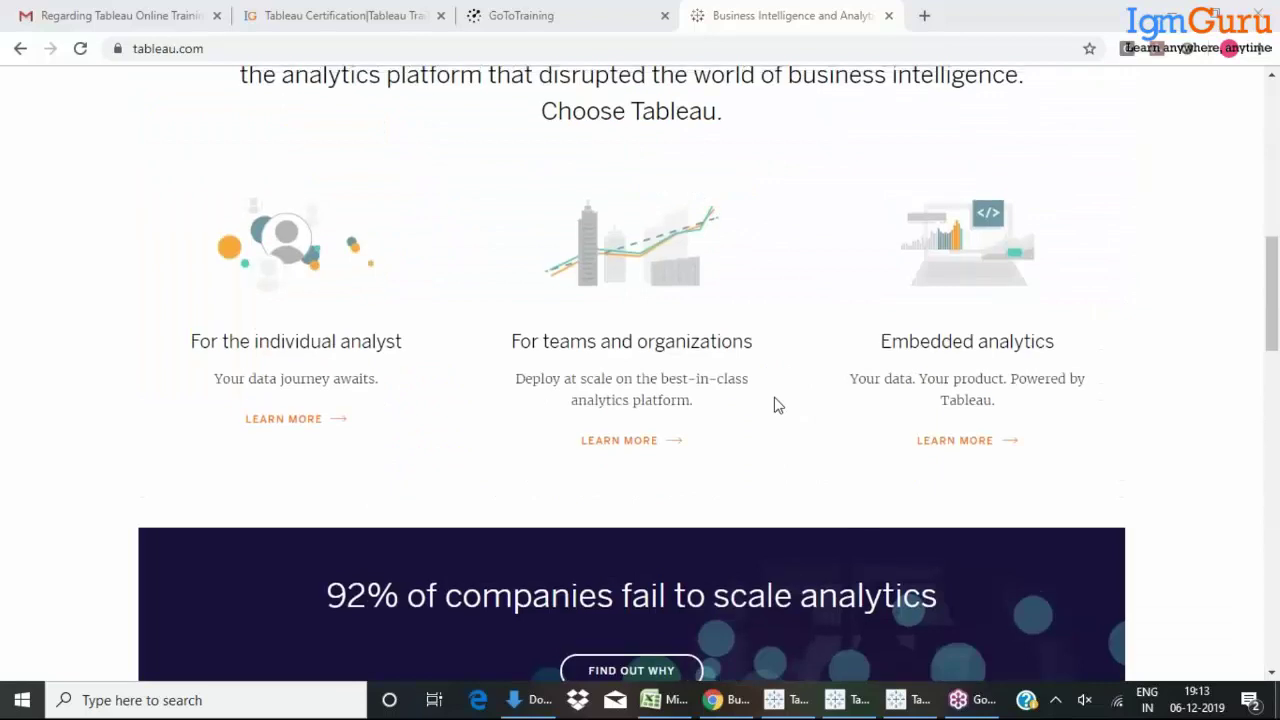
pyautogui.scroll(4, 777, 405)
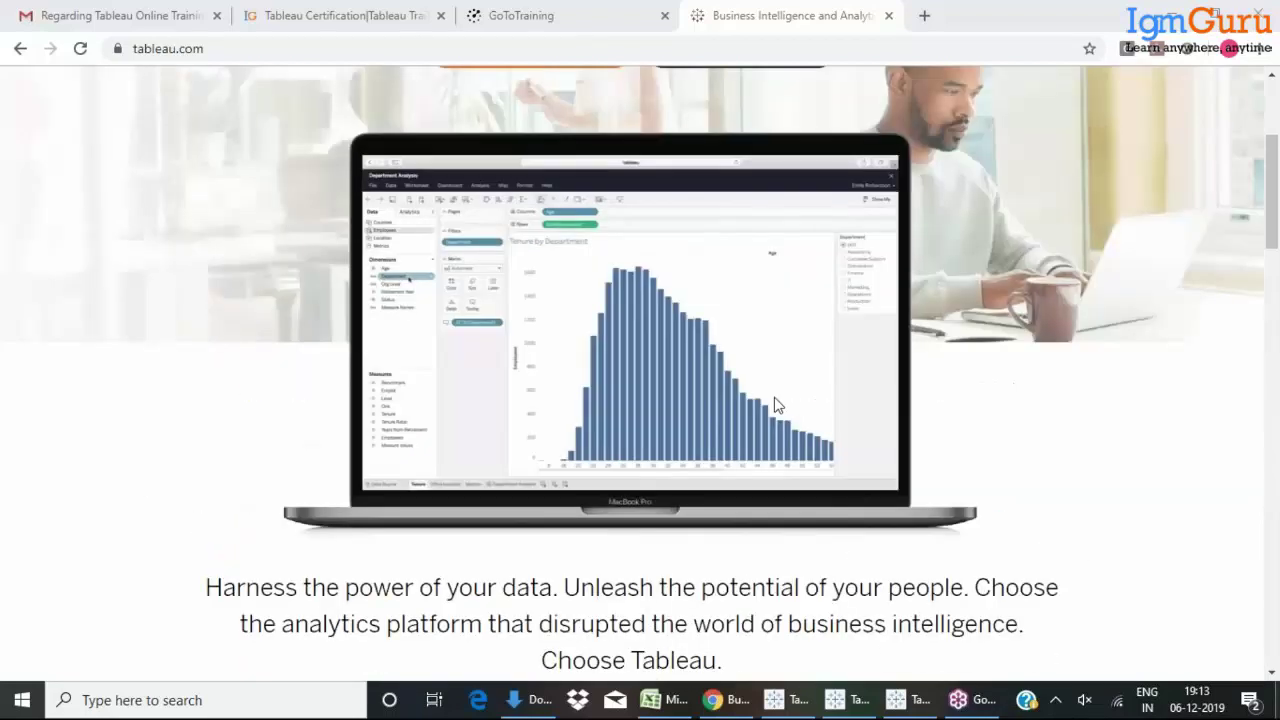
pyautogui.scroll(3, 777, 405)
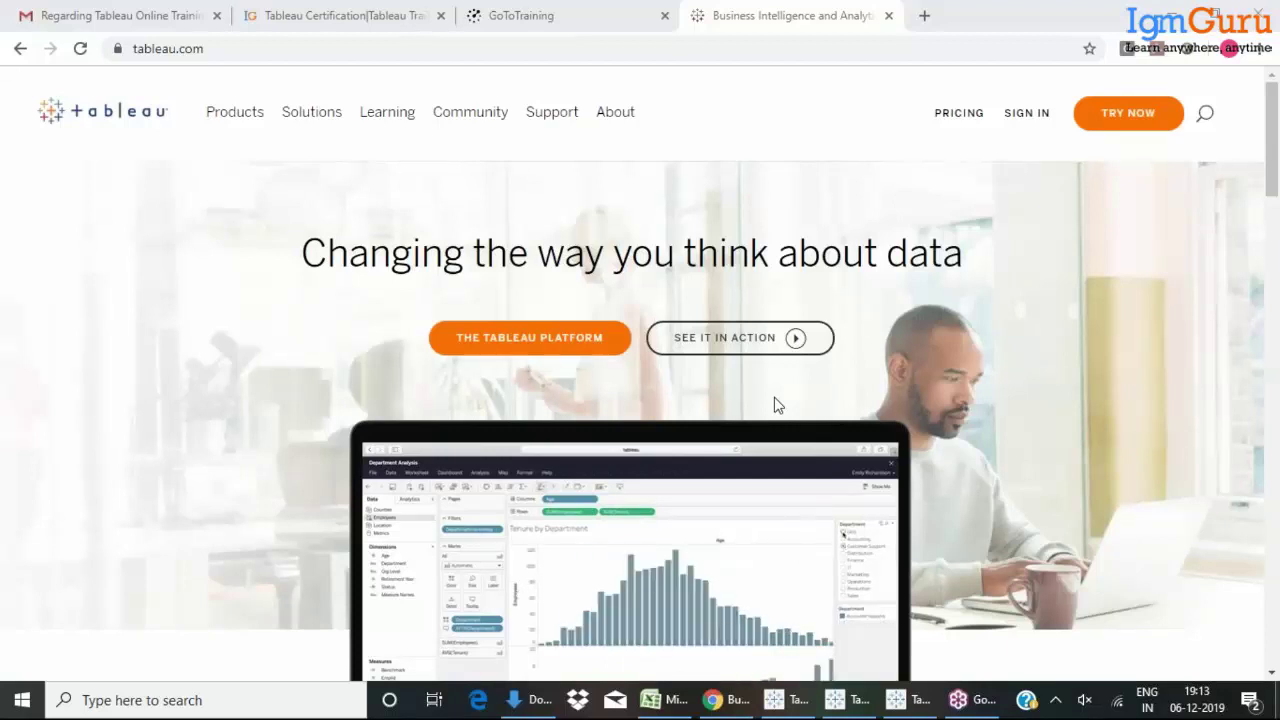
# Bring up the Telecom Customer Churn Analysis workbook and browse Dashboard 1's churn charts.
pyautogui.click(831, 706)
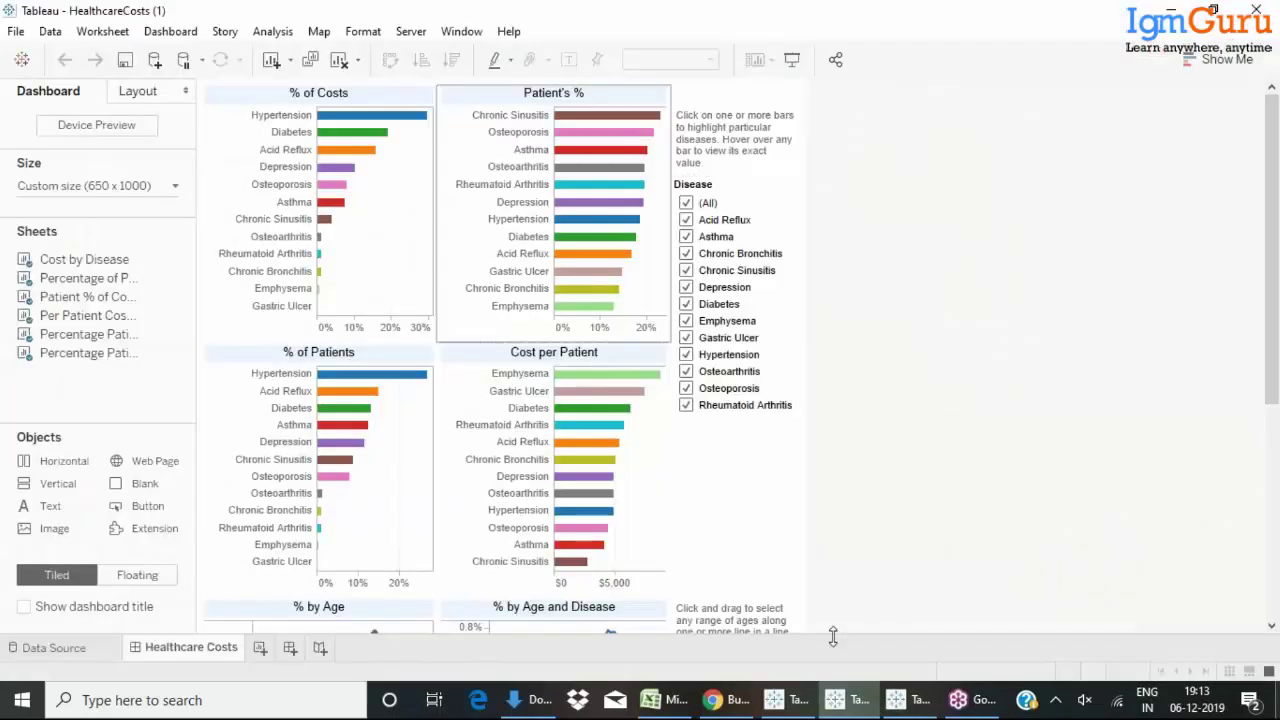
pyautogui.click(895, 700)
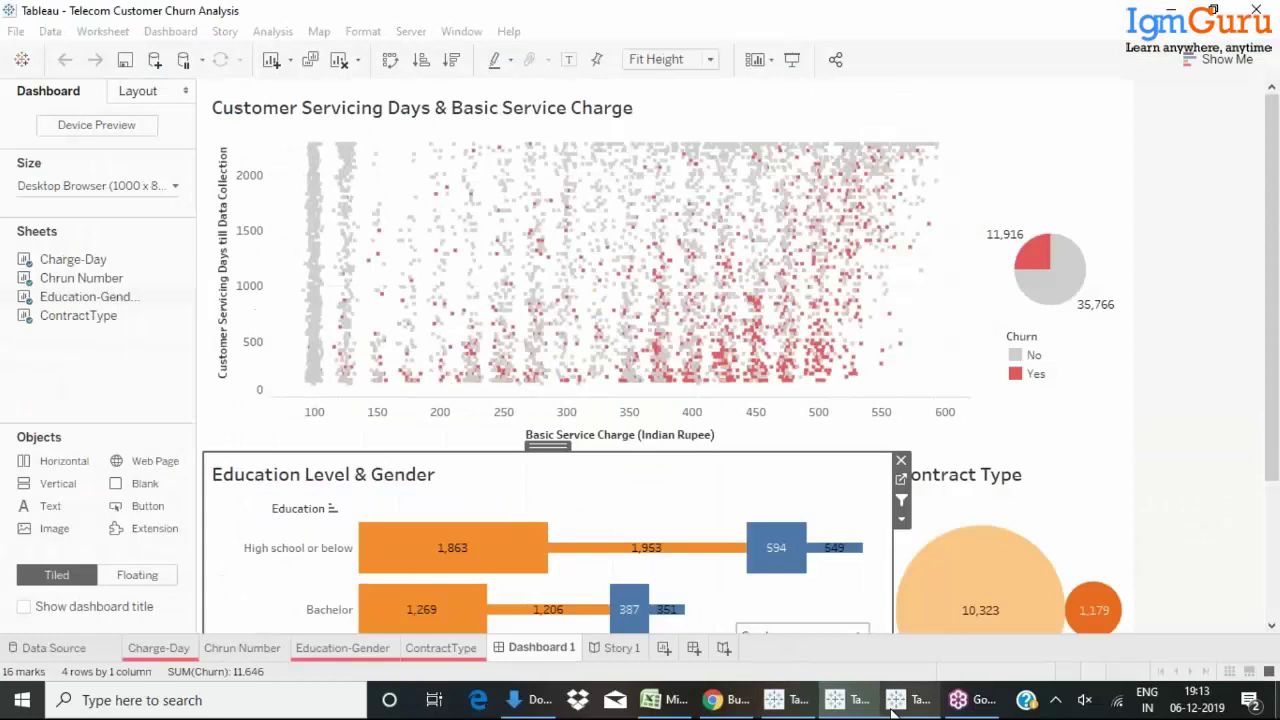
pyautogui.scroll(-3, 519, 235)
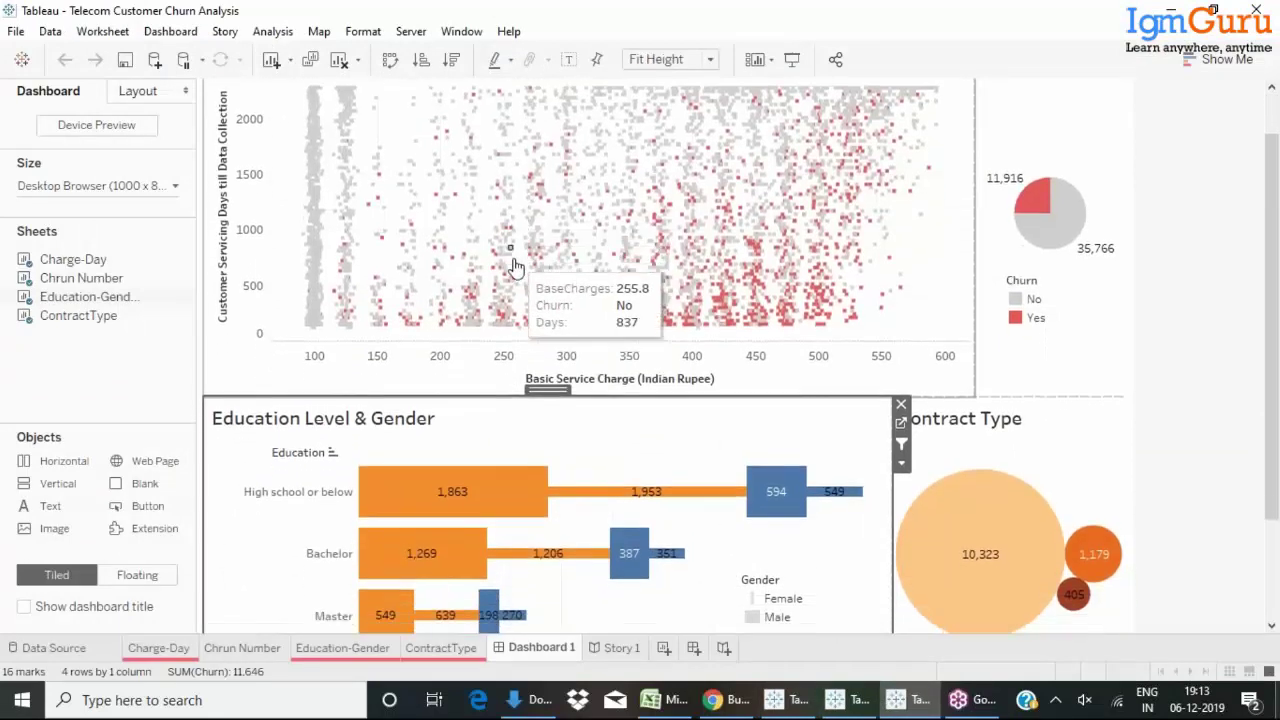
pyautogui.scroll(-1, 512, 271)
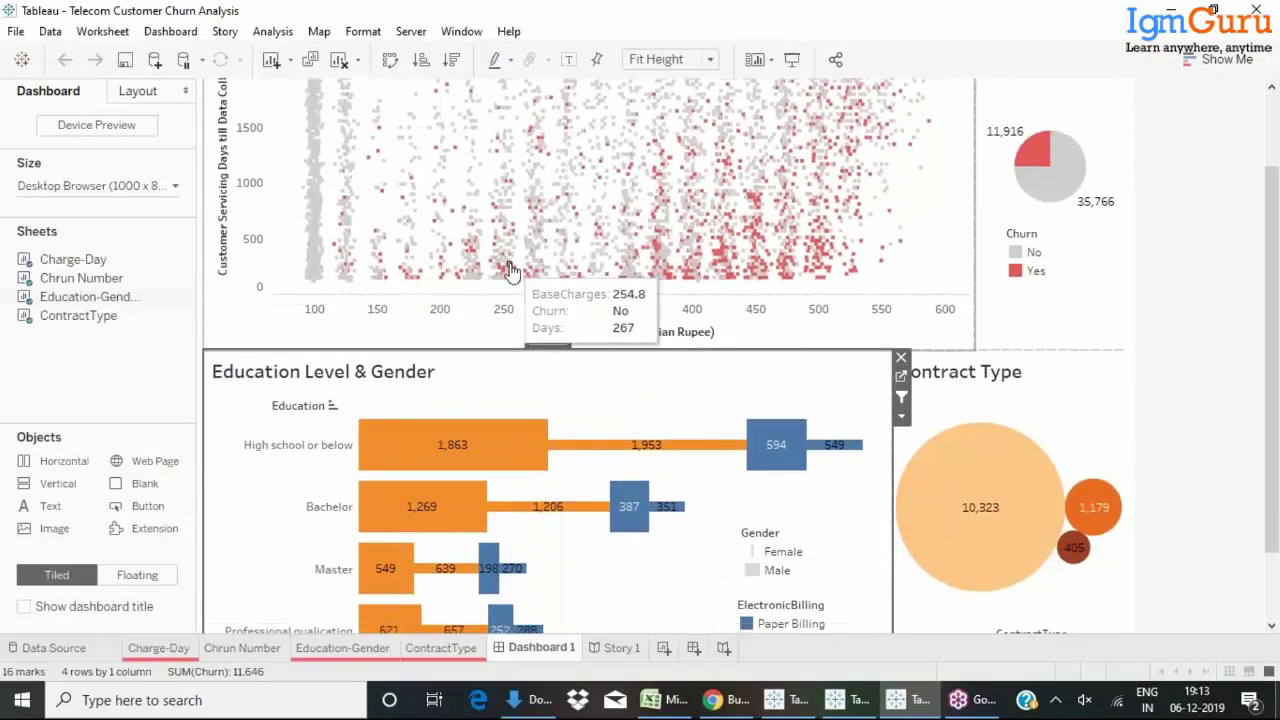
pyautogui.scroll(-3, 510, 270)
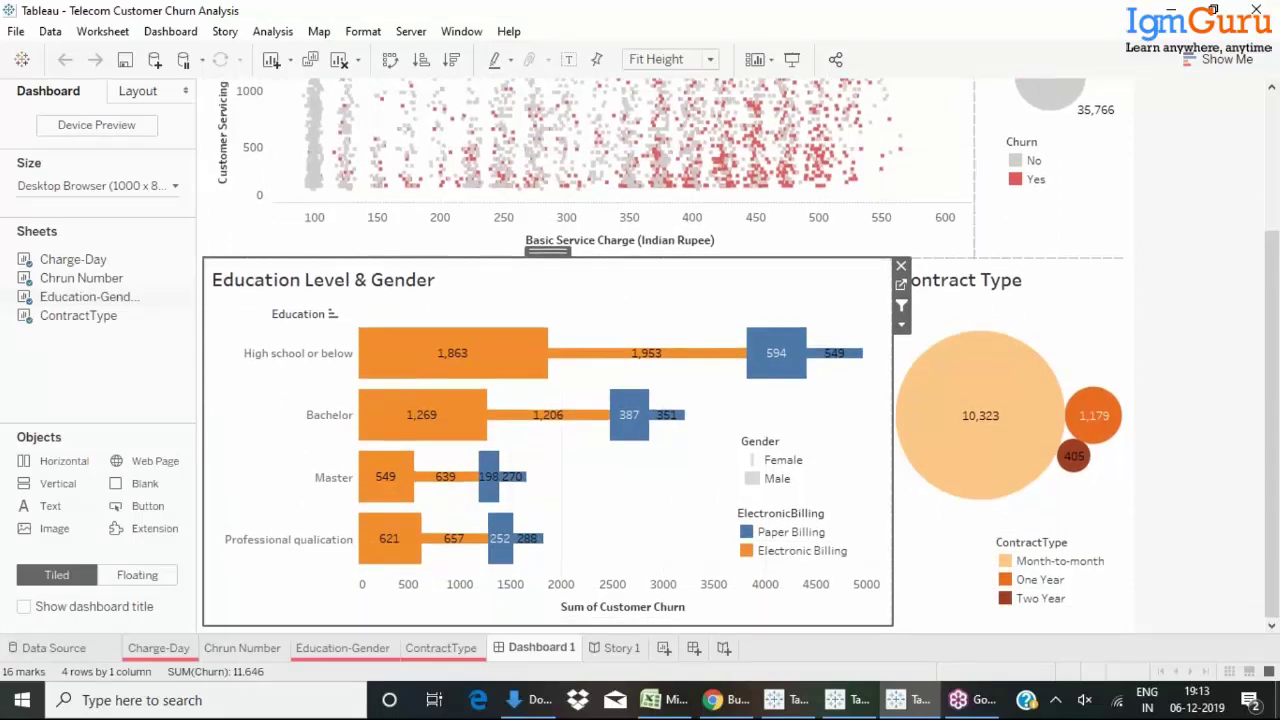
pyautogui.scroll(2, 455, 218)
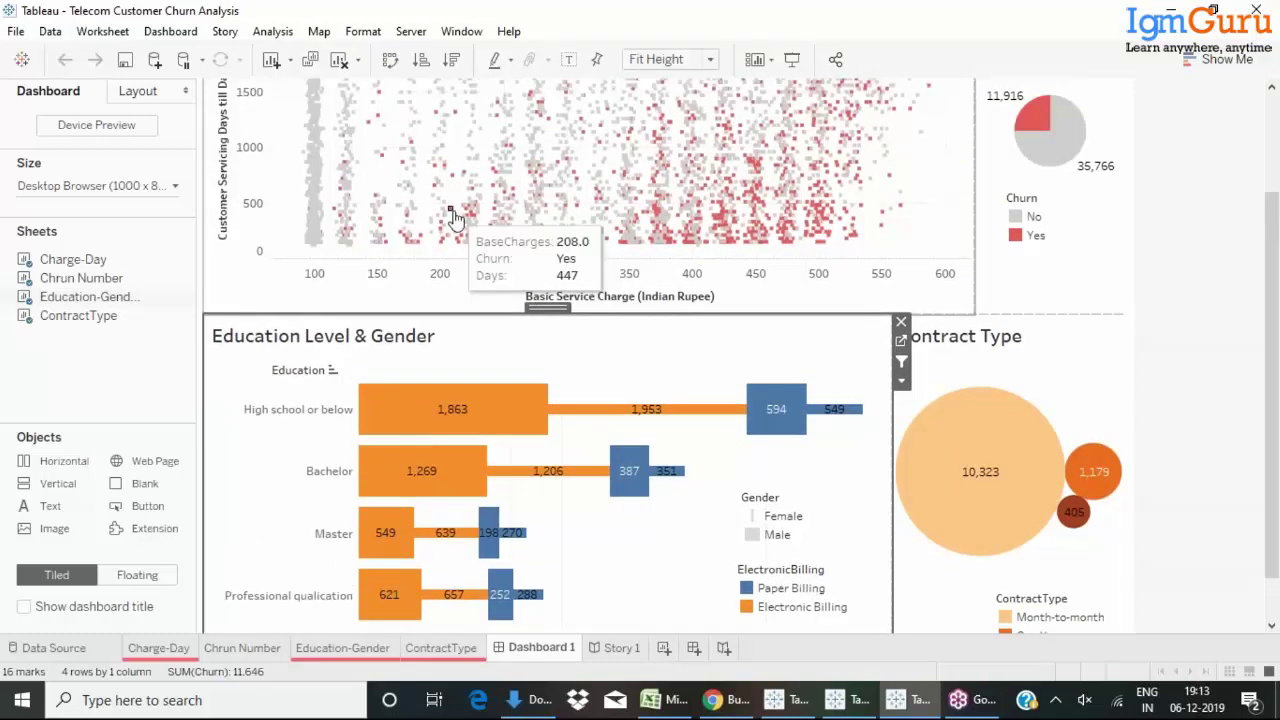
pyautogui.scroll(2, 455, 218)
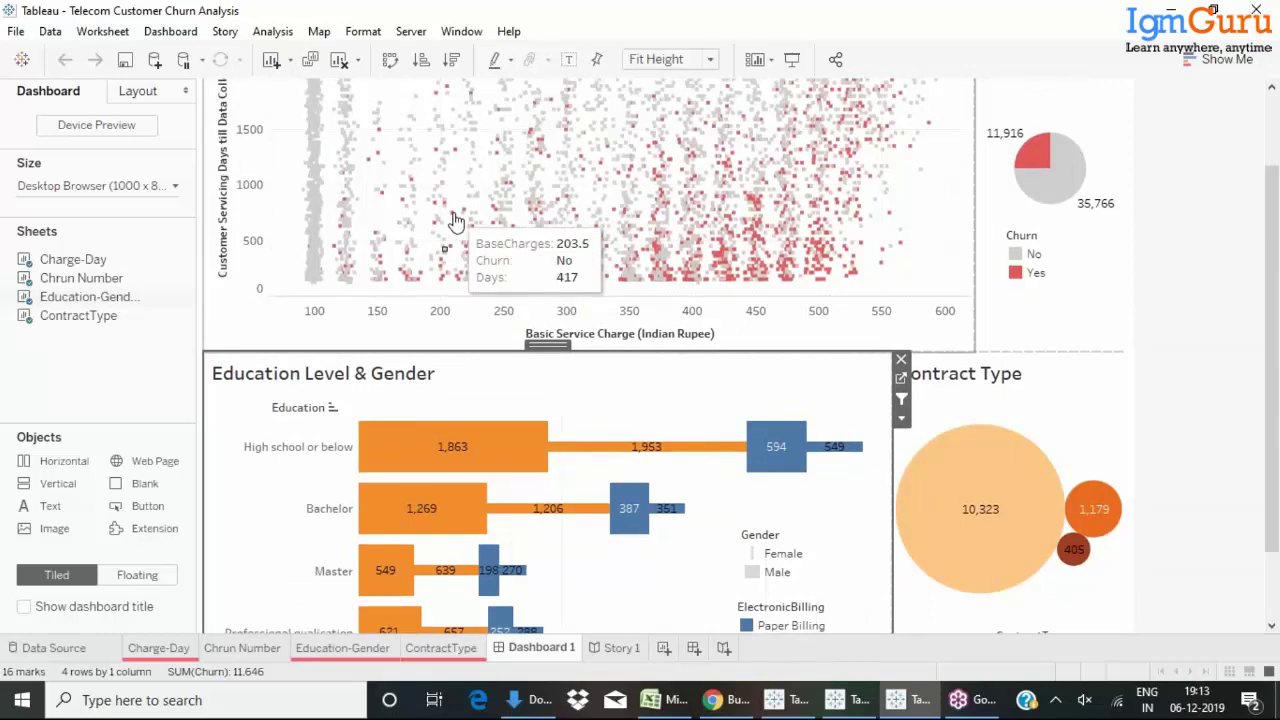
pyautogui.scroll(2, 455, 218)
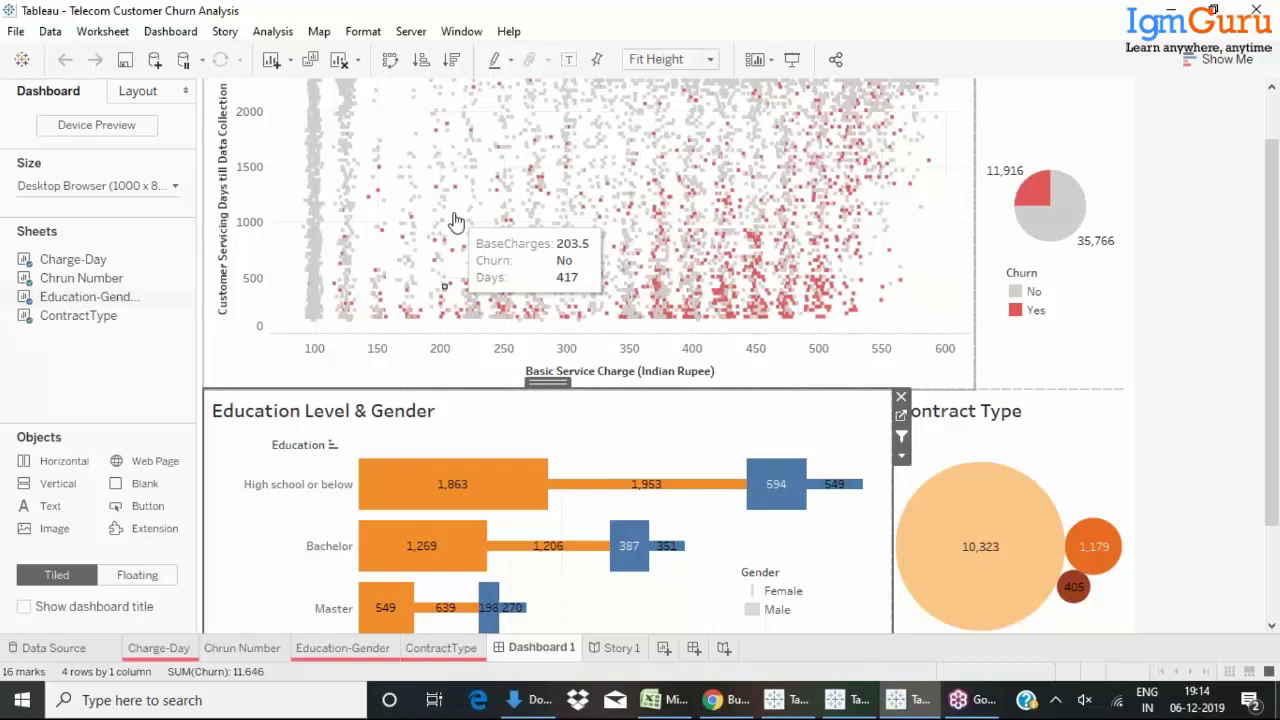
# View the Charge-Day, Chrun Number, Education-Gender and ContractType worksheets in turn.
pyautogui.click(157, 650)
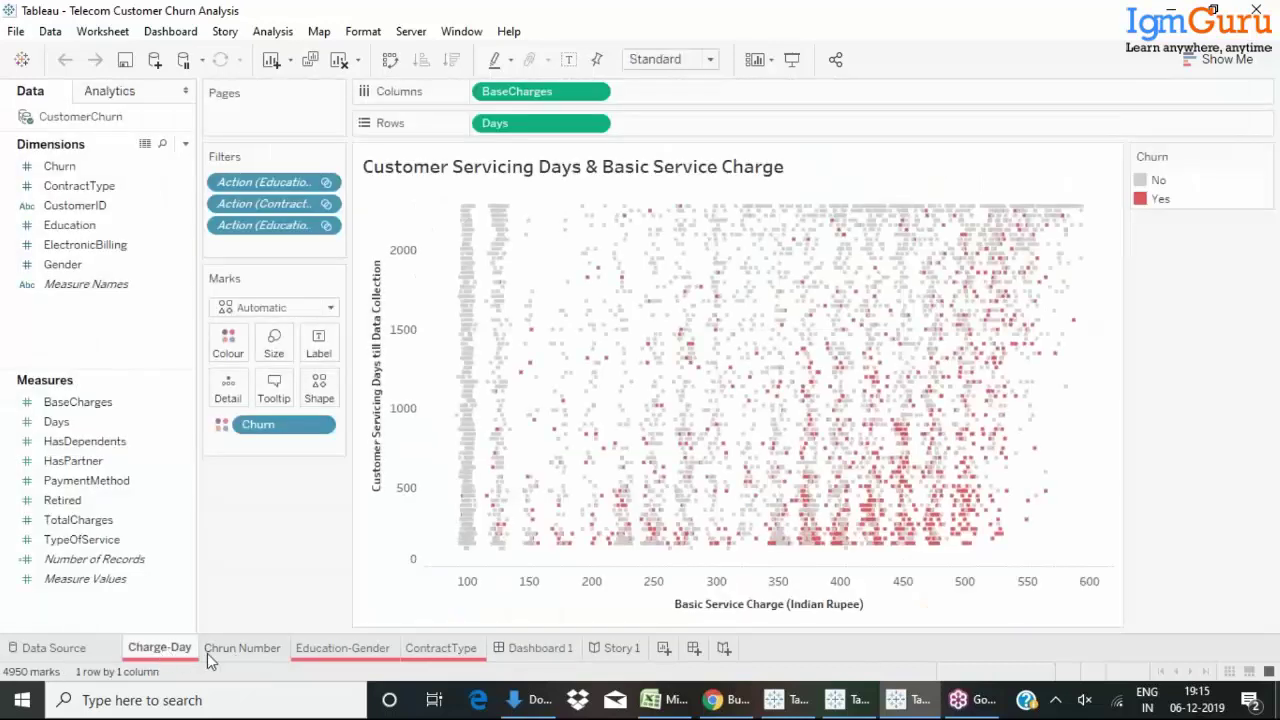
pyautogui.click(209, 650)
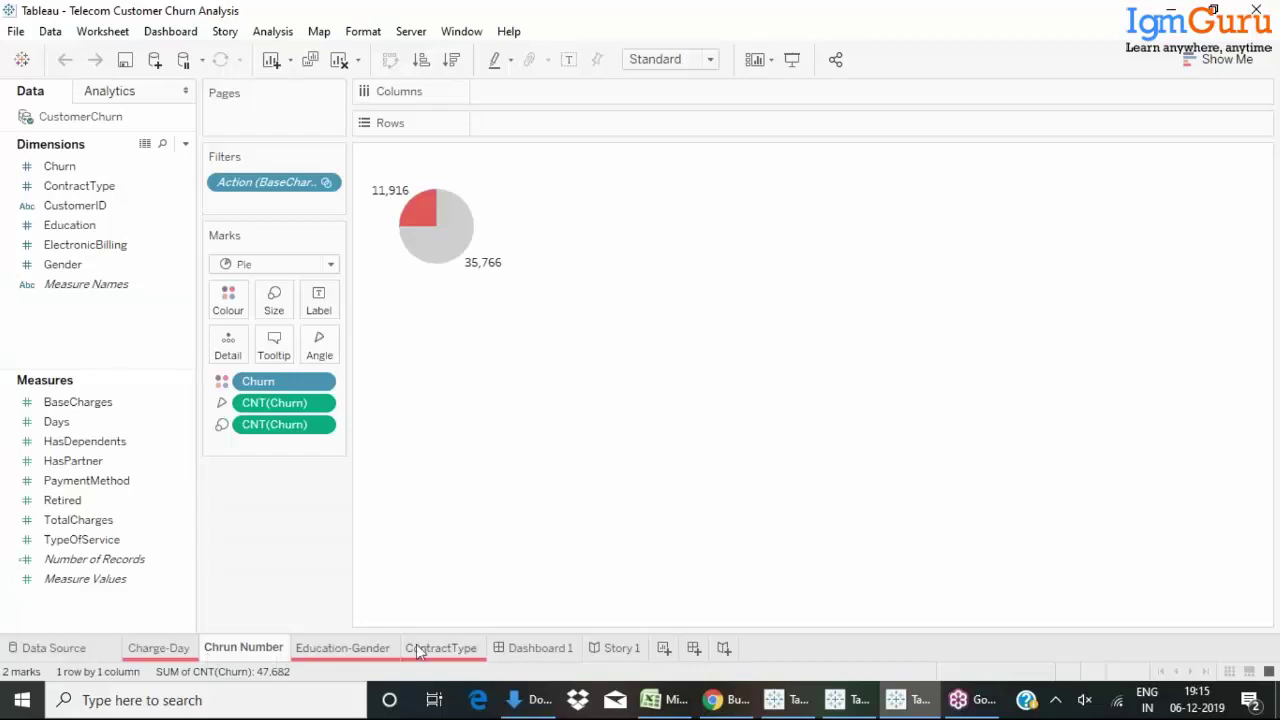
pyautogui.click(376, 650)
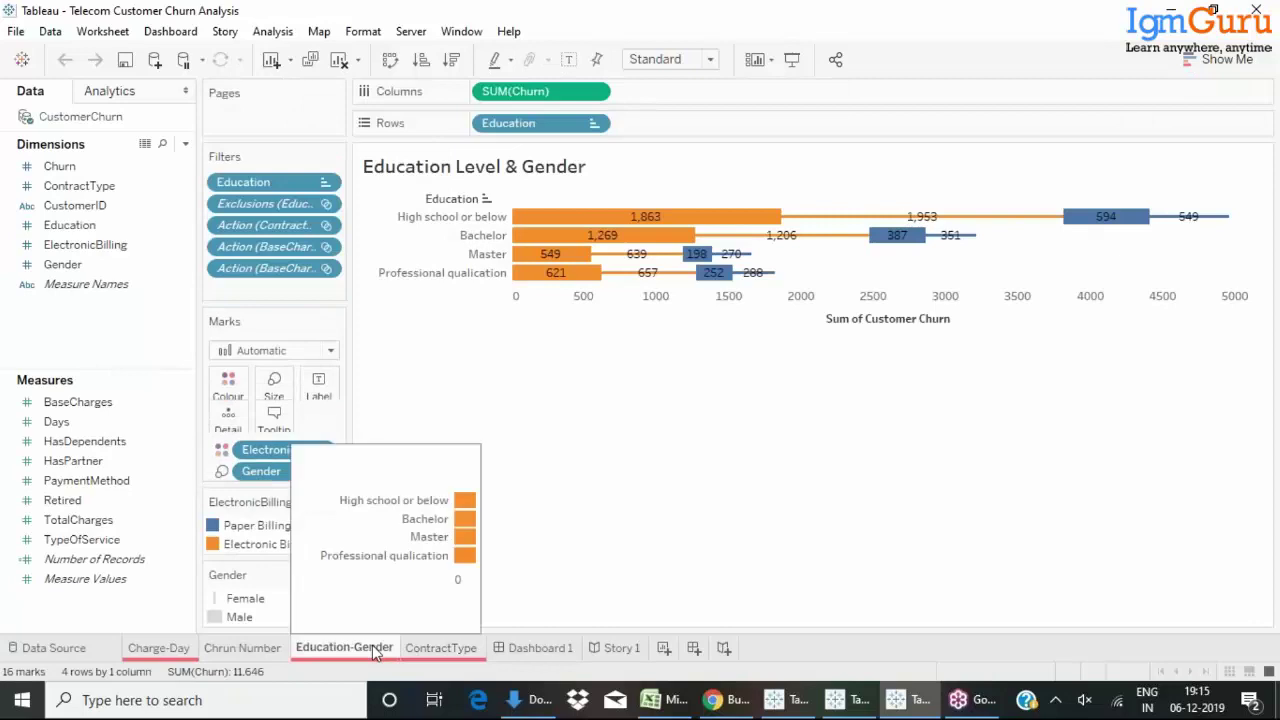
pyautogui.click(427, 652)
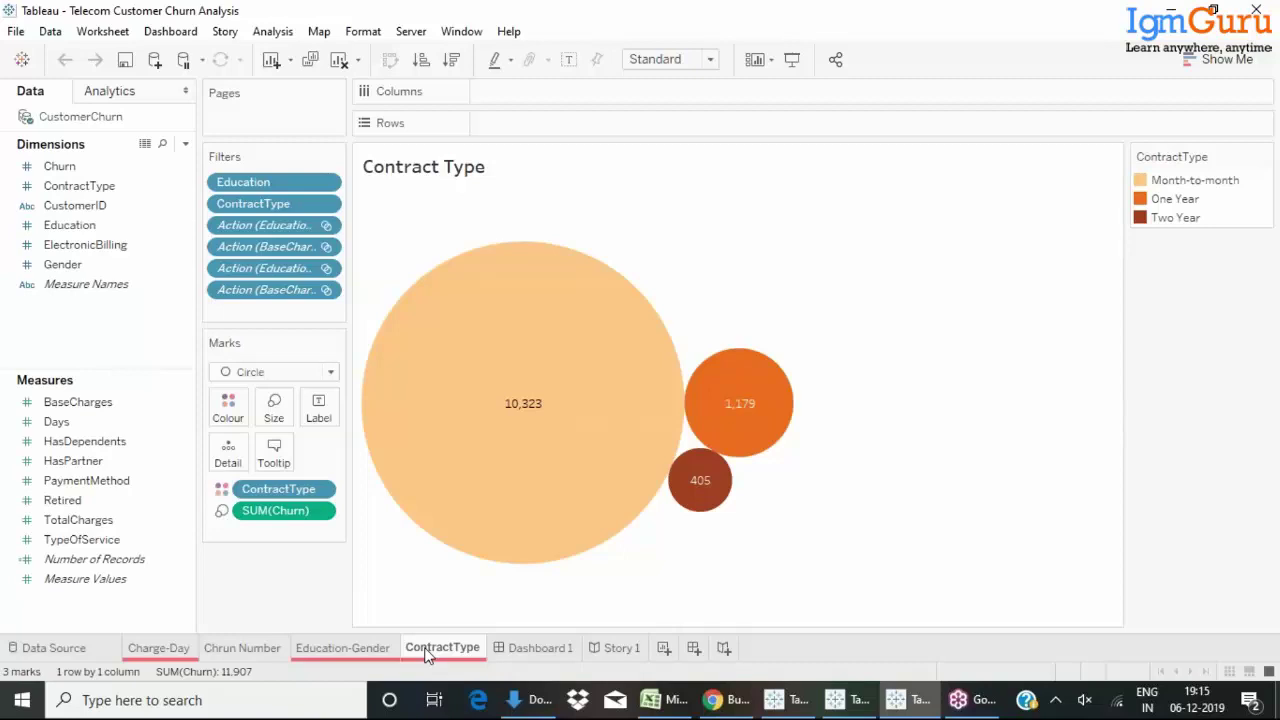
pyautogui.moveTo(424, 653)
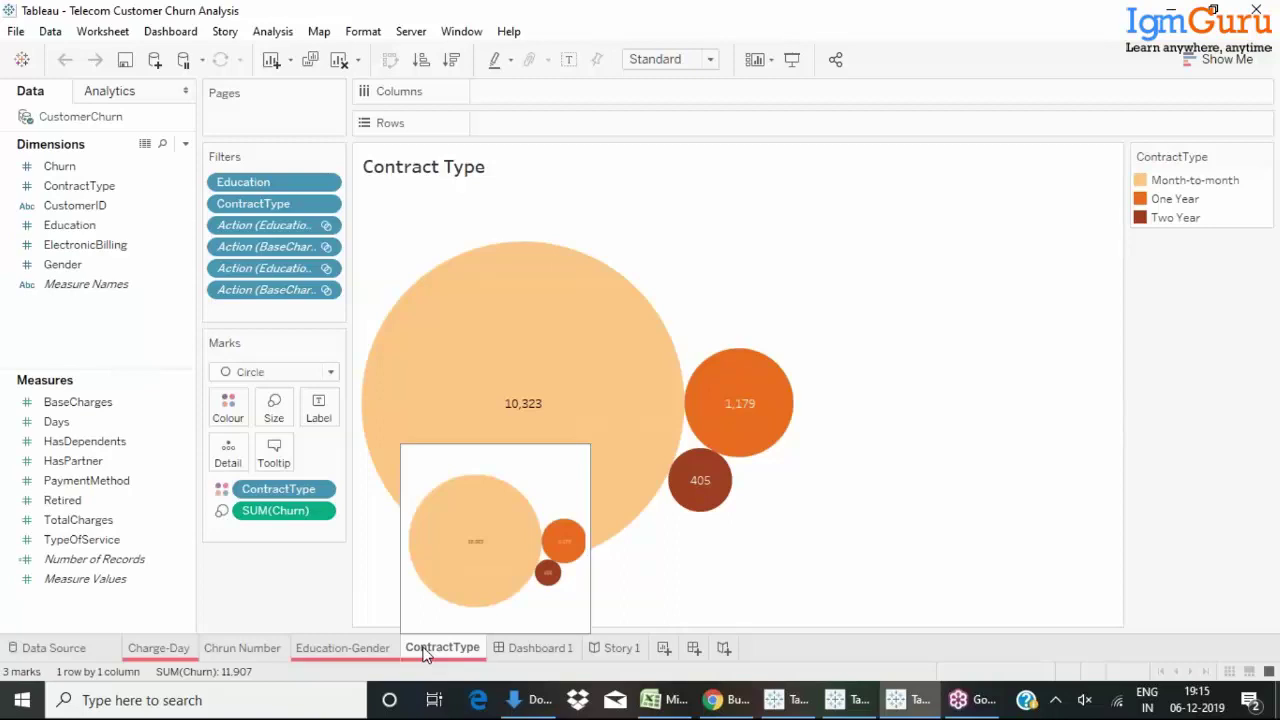
pyautogui.click(737, 703)
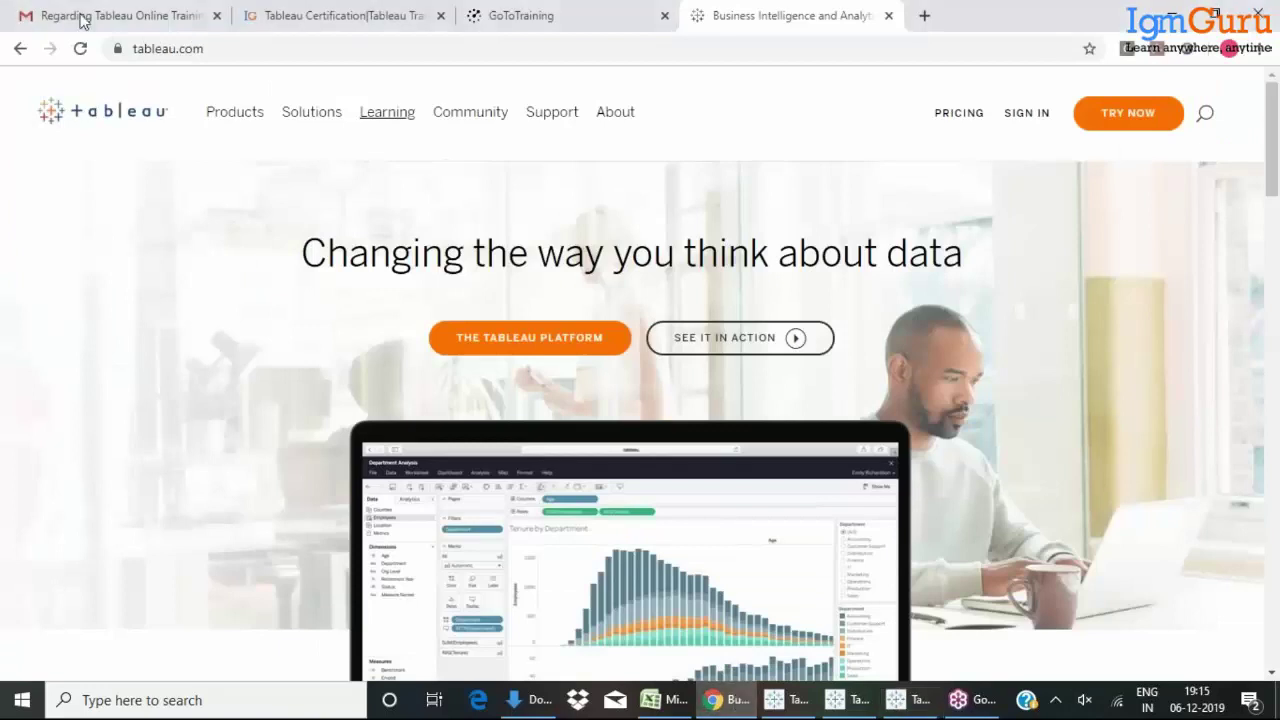
pyautogui.moveTo(241, 119)
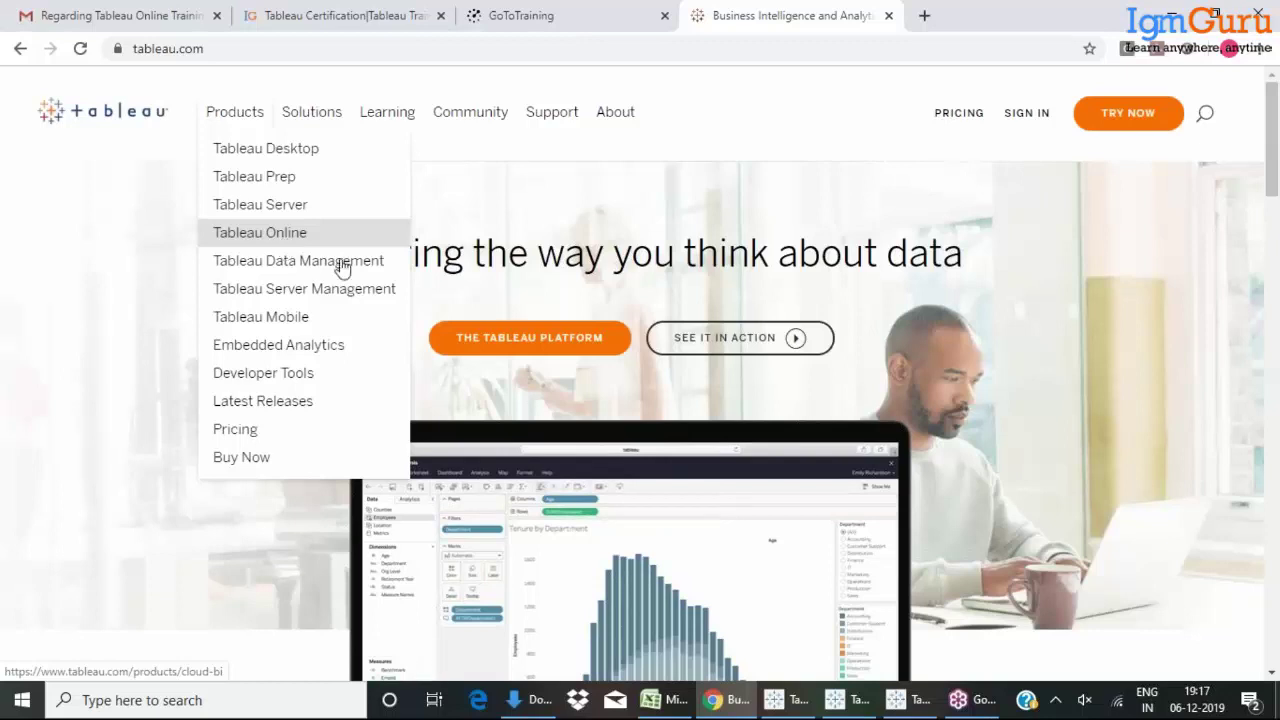
# Close Tableau's File Recovery dialog, then return to the tableau.com tab in Chrome.
pyautogui.click(786, 700)
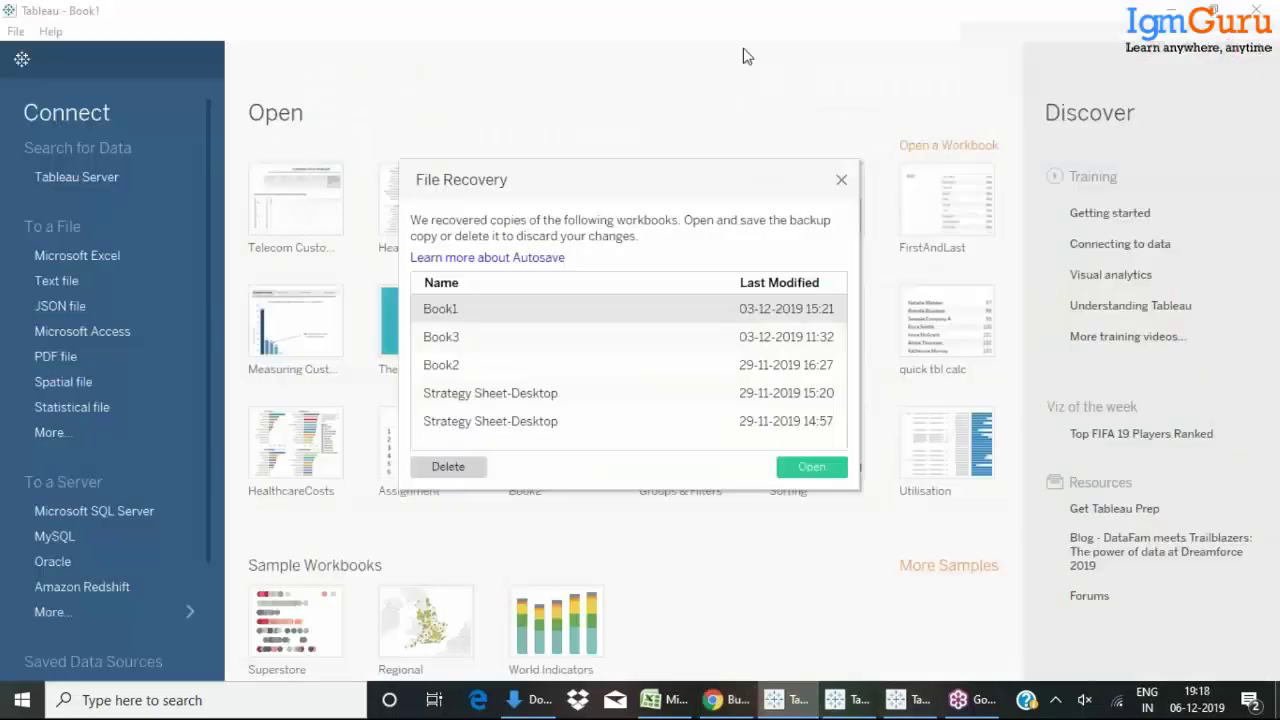
pyautogui.click(841, 180)
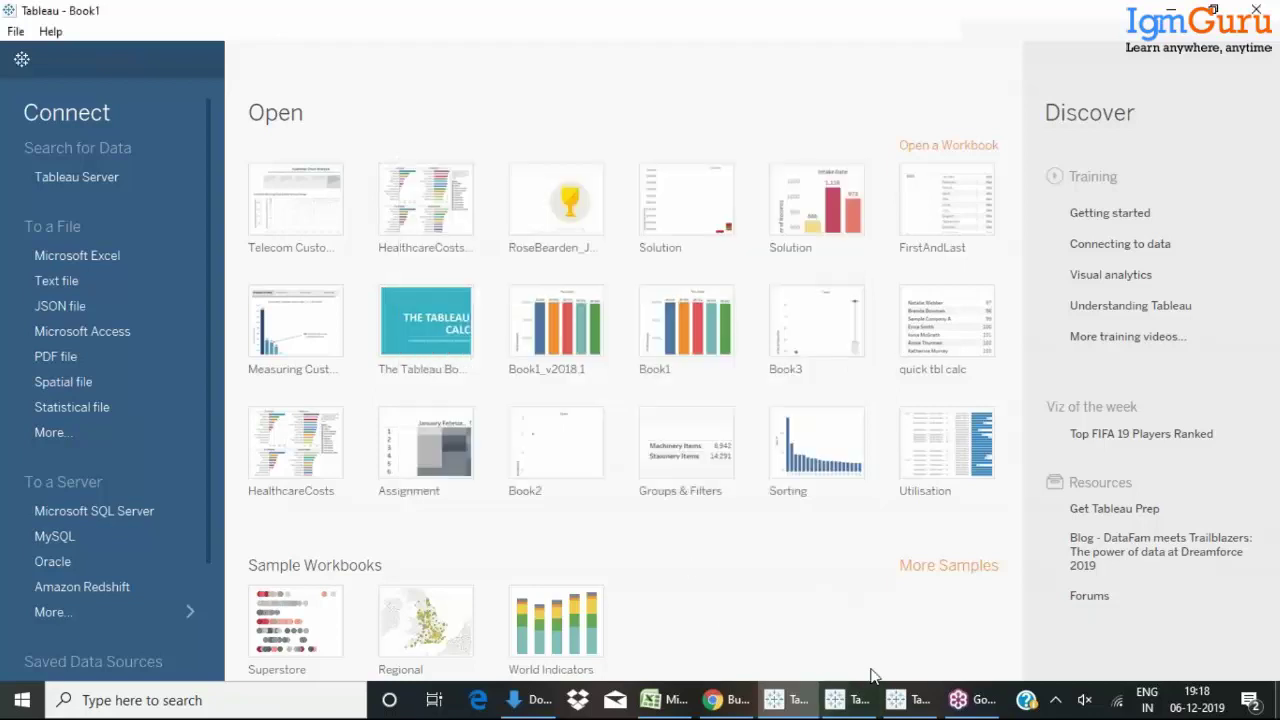
pyautogui.click(727, 700)
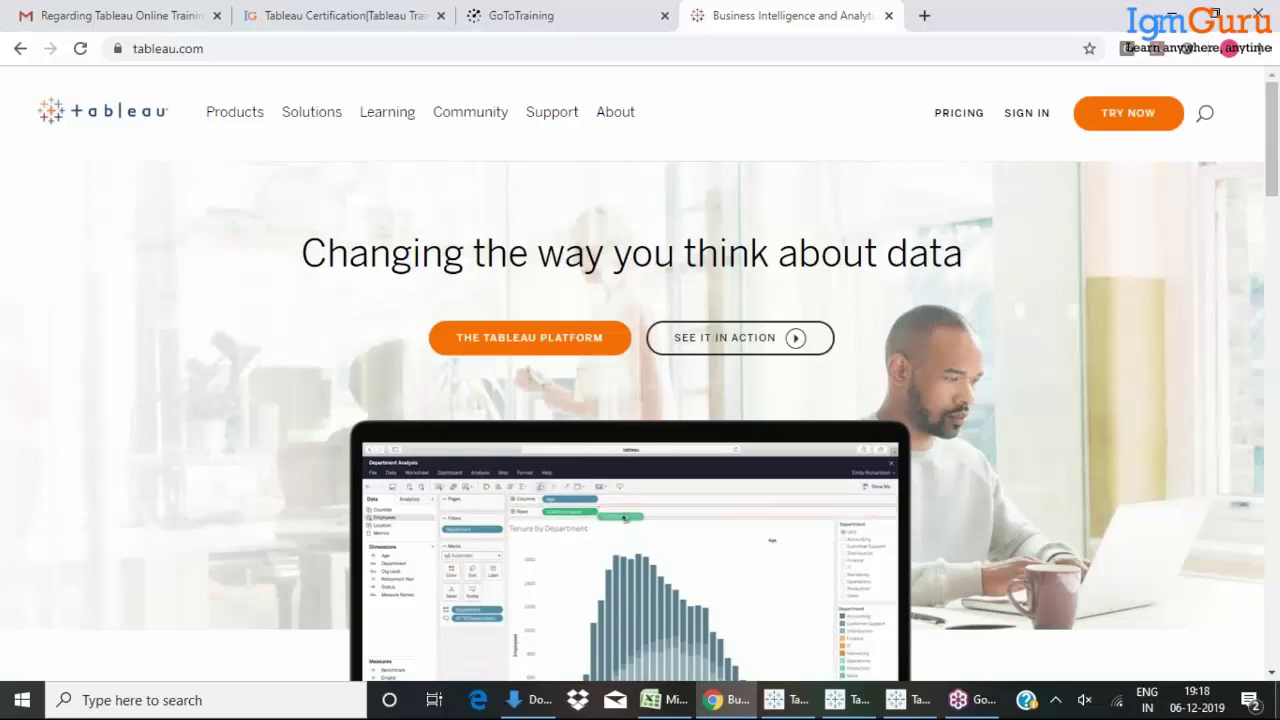
# Go from the tableau.com homepage back to the Tableau Desktop start page.
pyautogui.moveTo(240, 114)
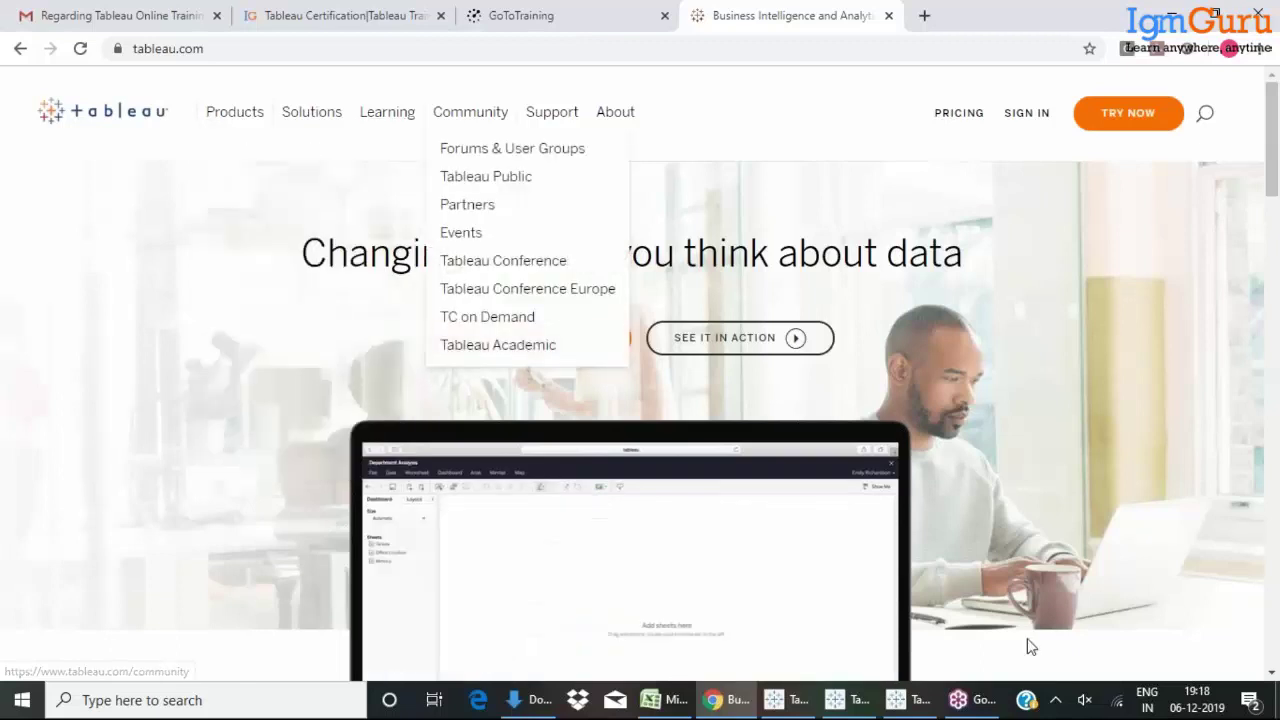
pyautogui.click(786, 700)
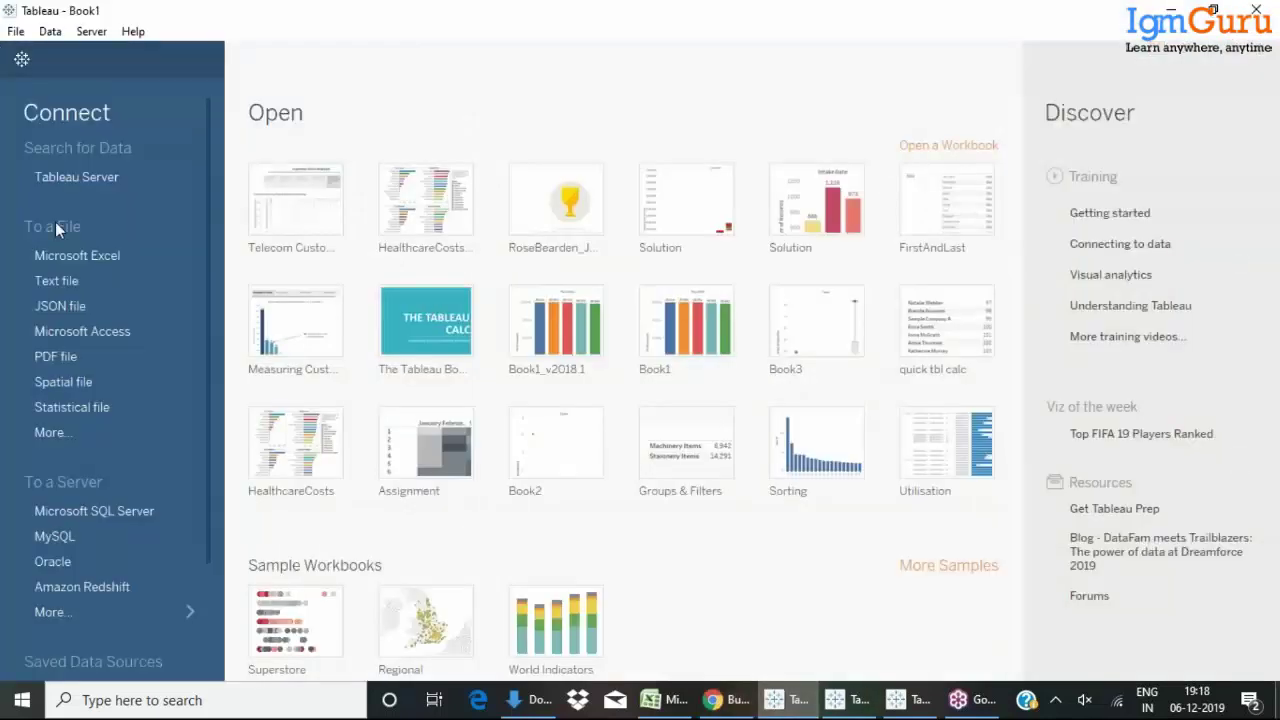
# List all data connectors via More..., then switch to the HealthcareCosts workbook.
pyautogui.click(104, 613)
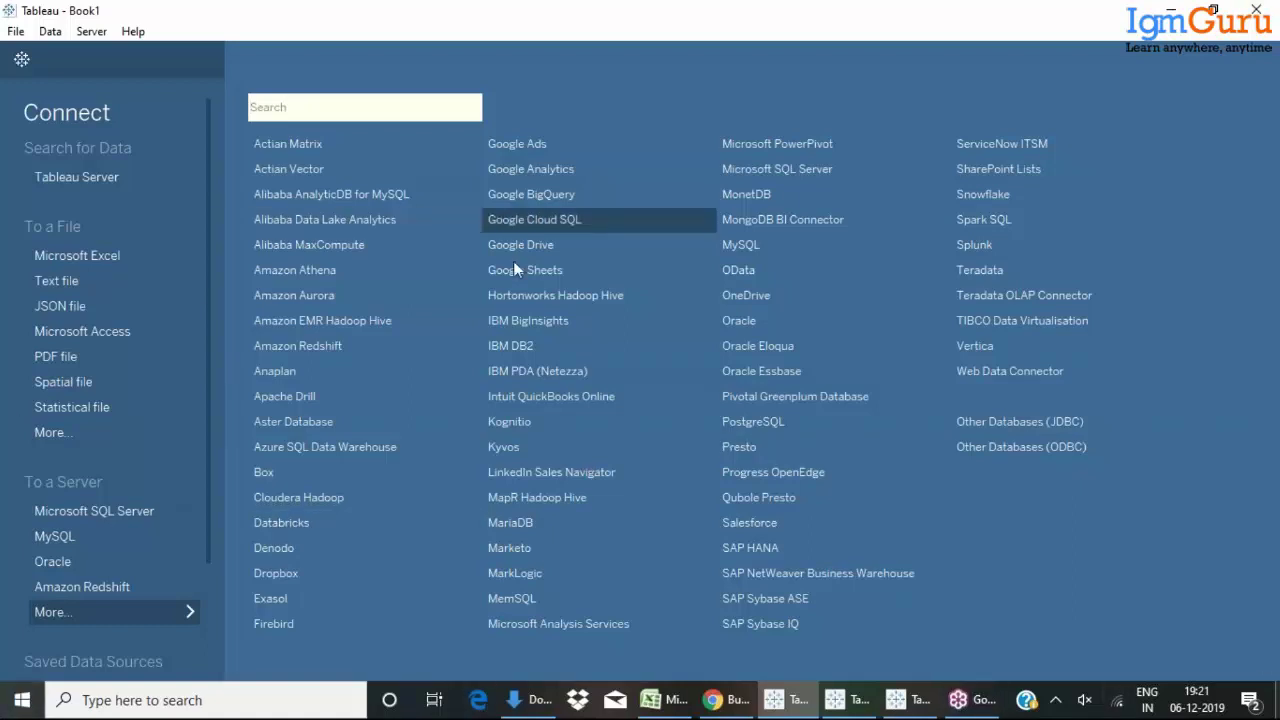
pyautogui.click(848, 700)
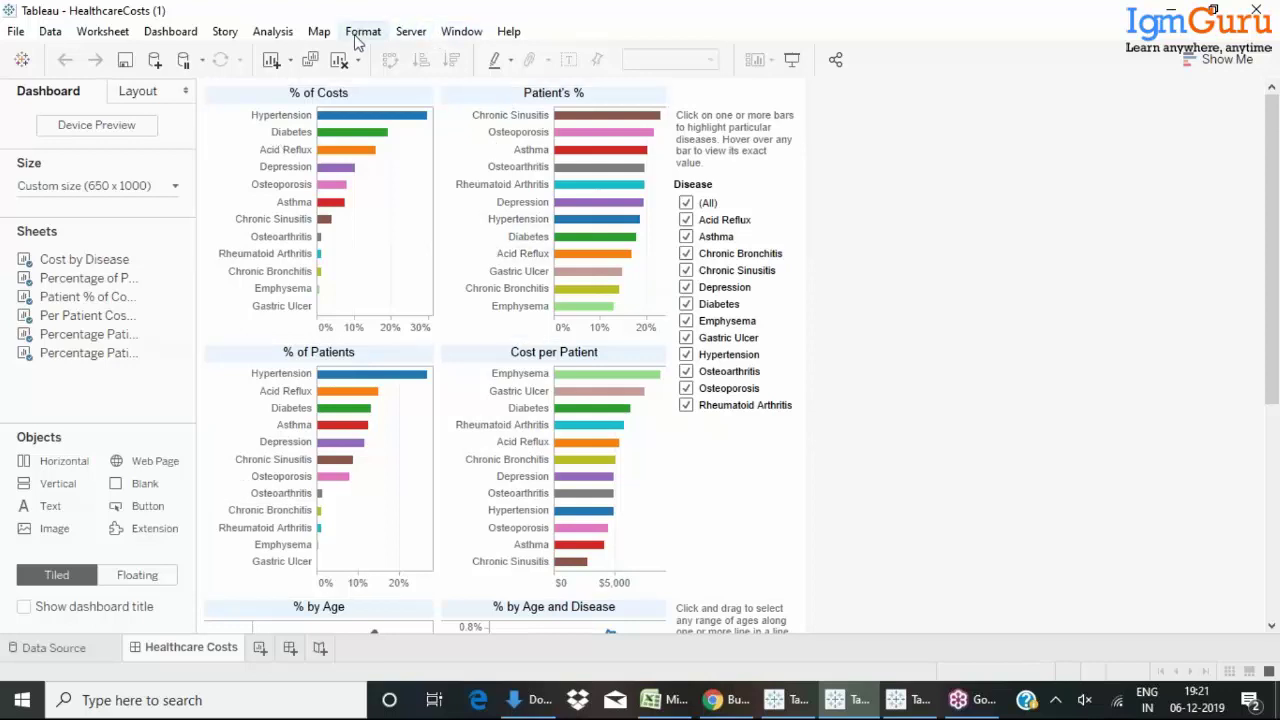
# Scroll through the HealthcareCosts dashboard's disease bar charts and % by Age line charts.
pyautogui.scroll(-3, 466, 436)
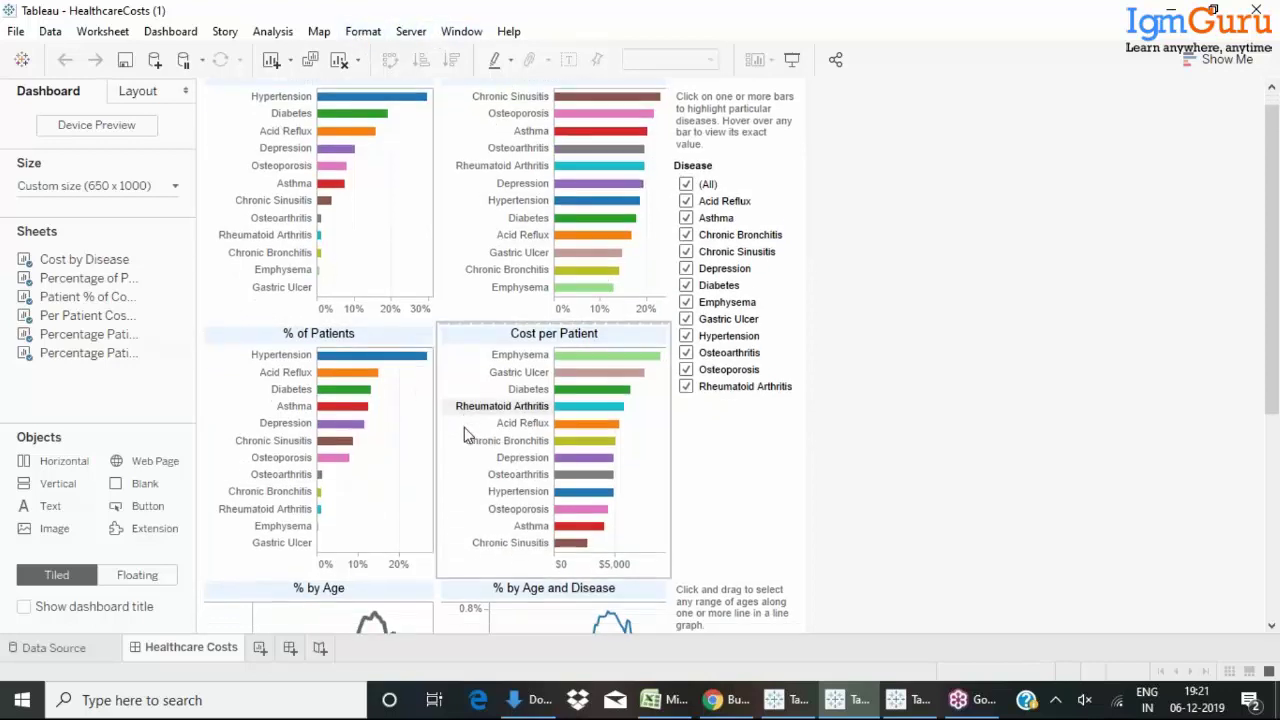
pyautogui.scroll(-2, 466, 456)
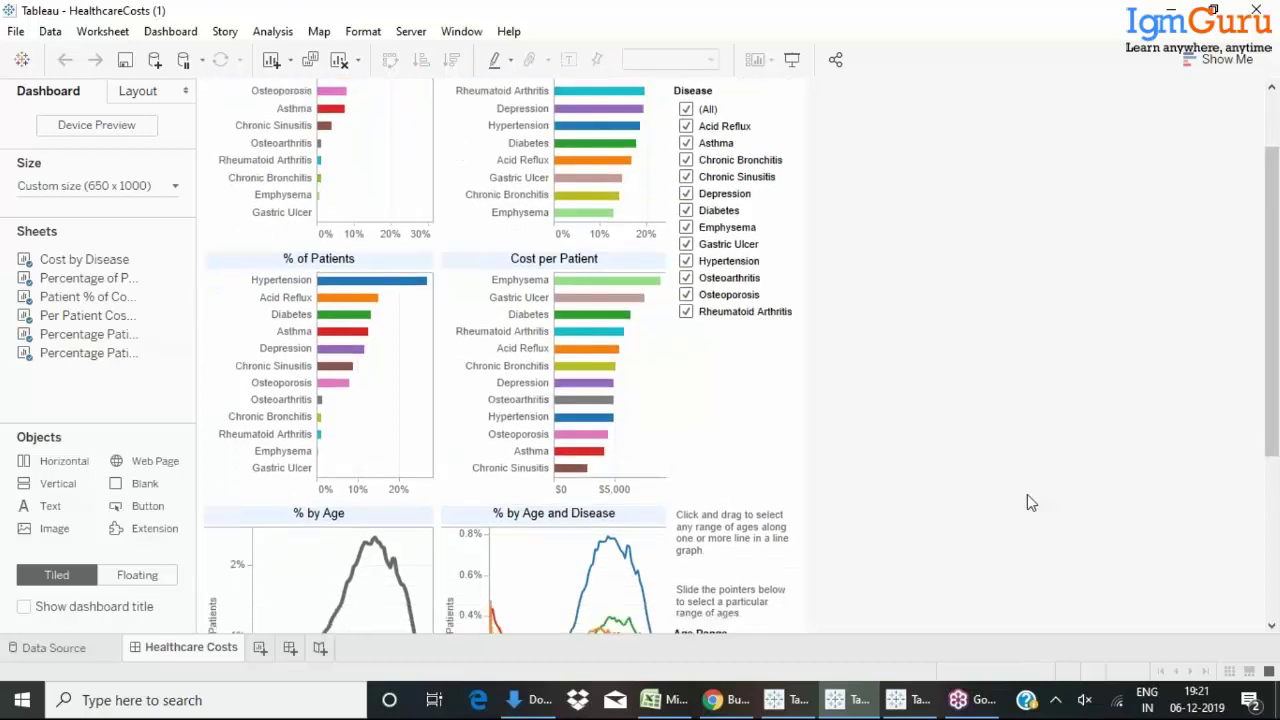
pyautogui.scroll(-10, 1027, 494)
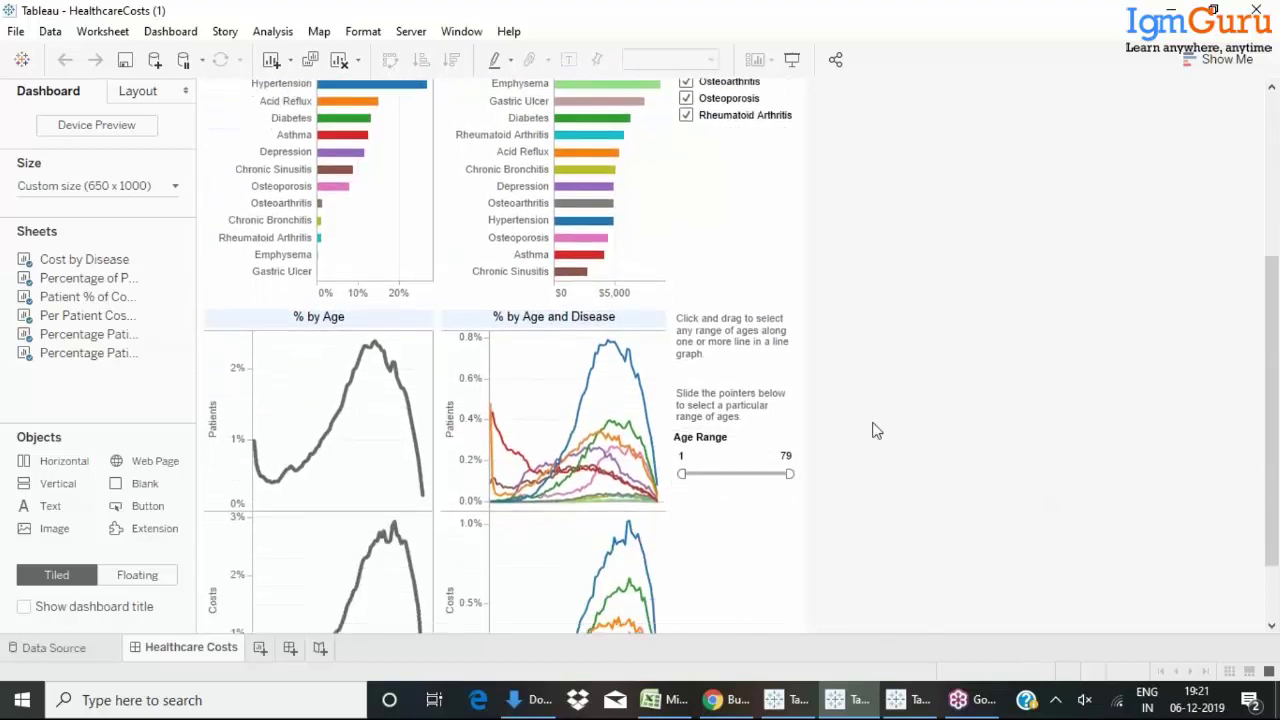
pyautogui.scroll(-5, 896, 511)
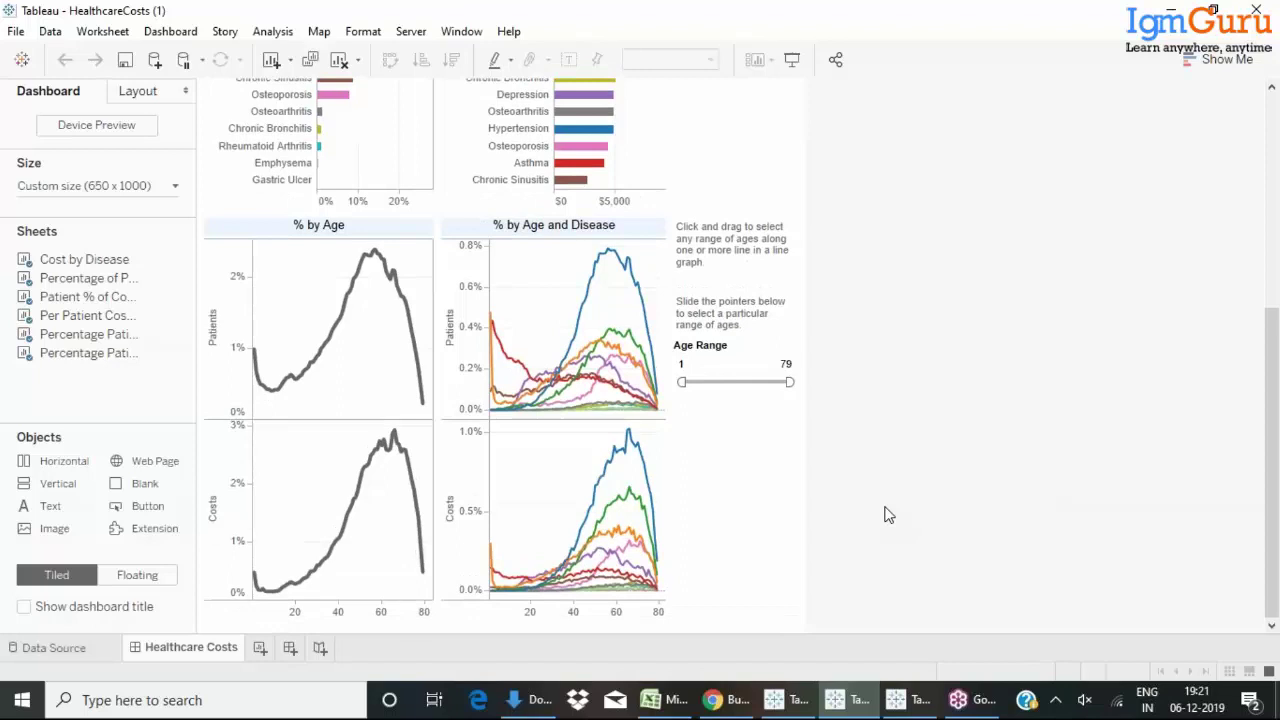
pyautogui.scroll(7, 884, 513)
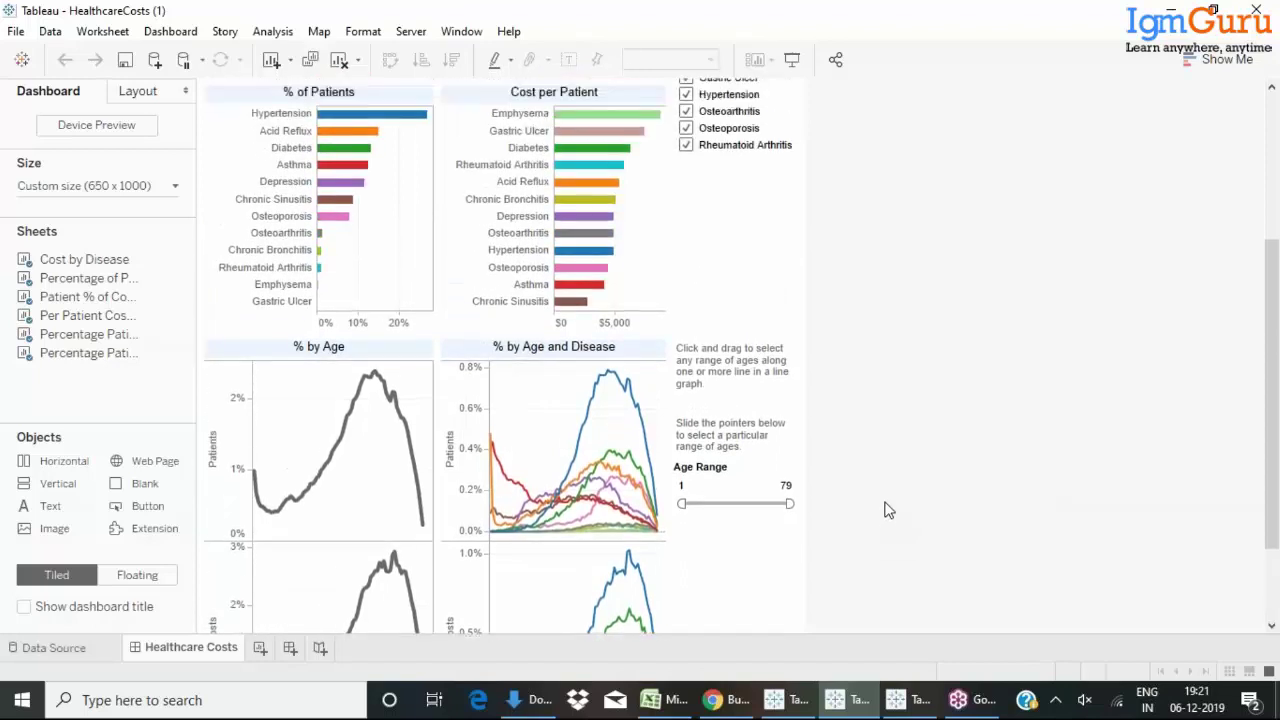
pyautogui.scroll(1, 884, 511)
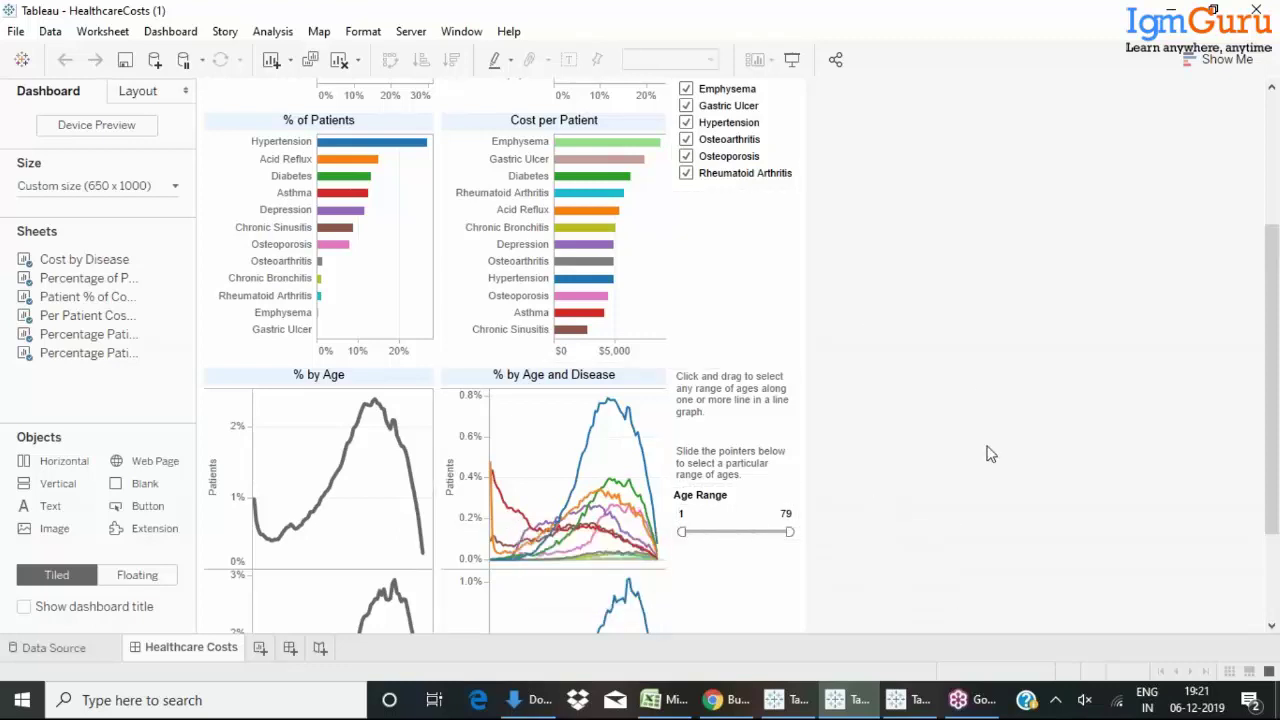
pyautogui.scroll(3, 988, 452)
pyautogui.scroll(7, 988, 455)
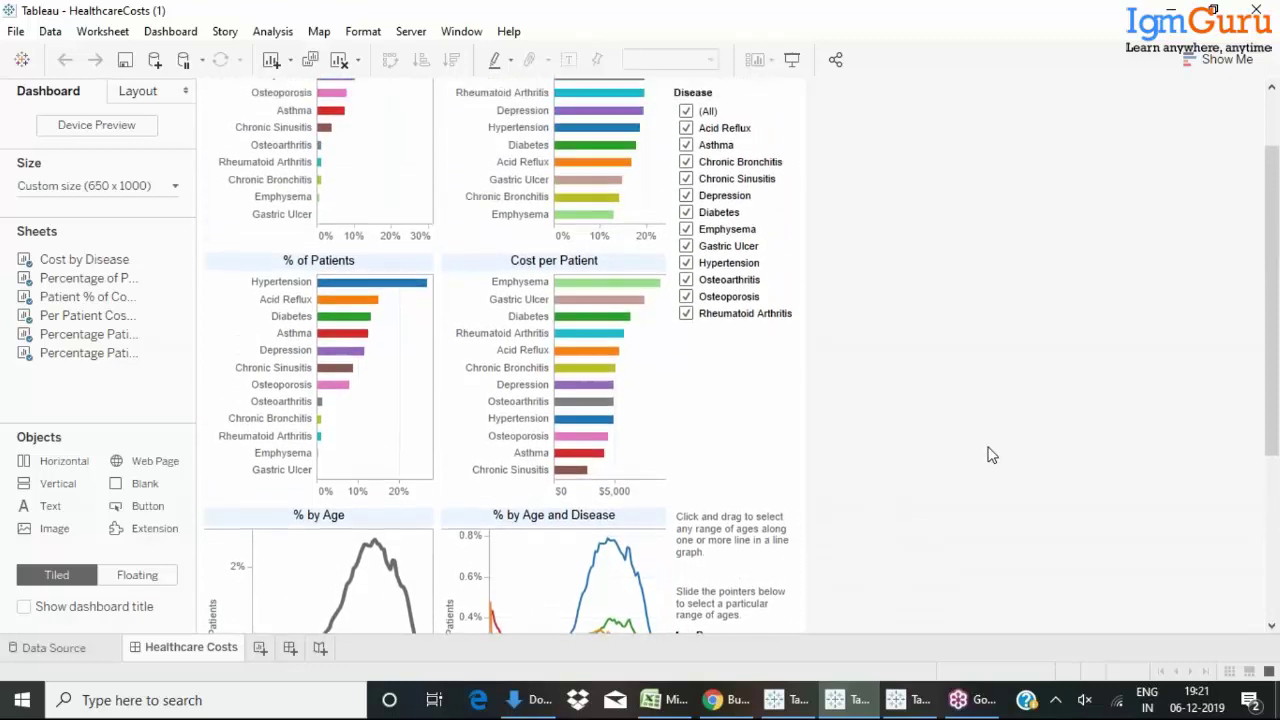
pyautogui.scroll(2, 993, 455)
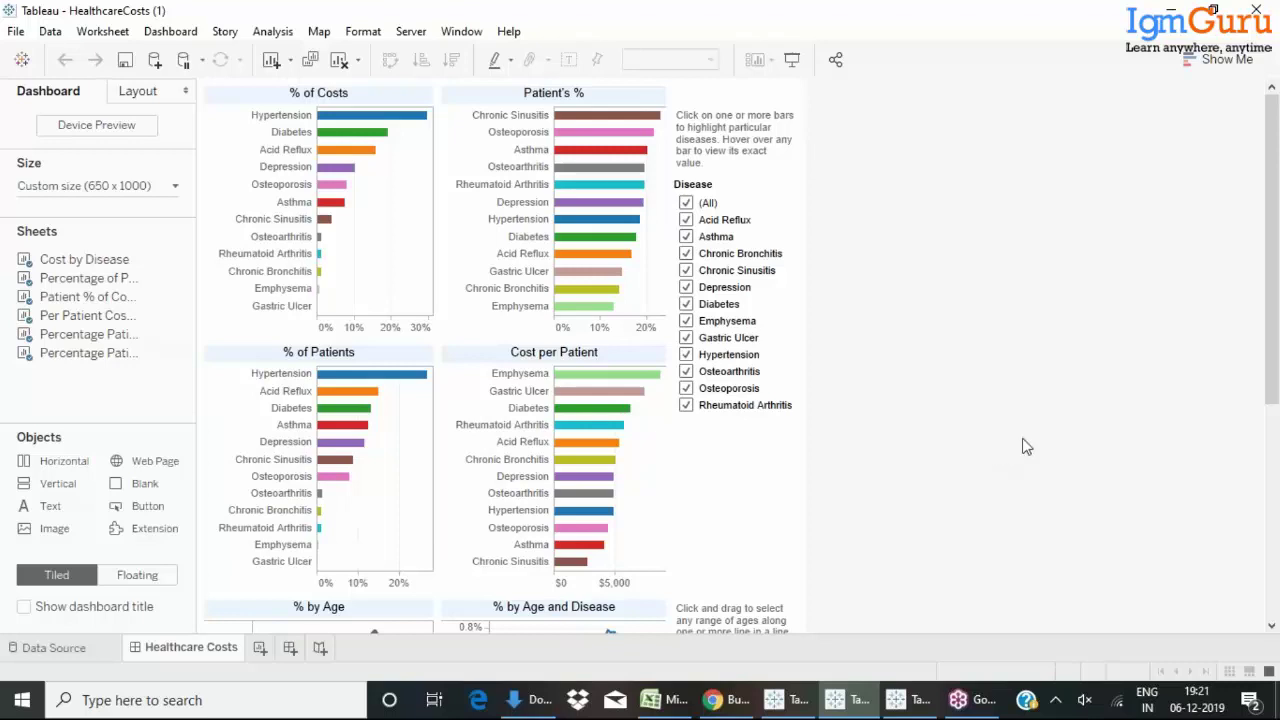
pyautogui.scroll(-1, 936, 572)
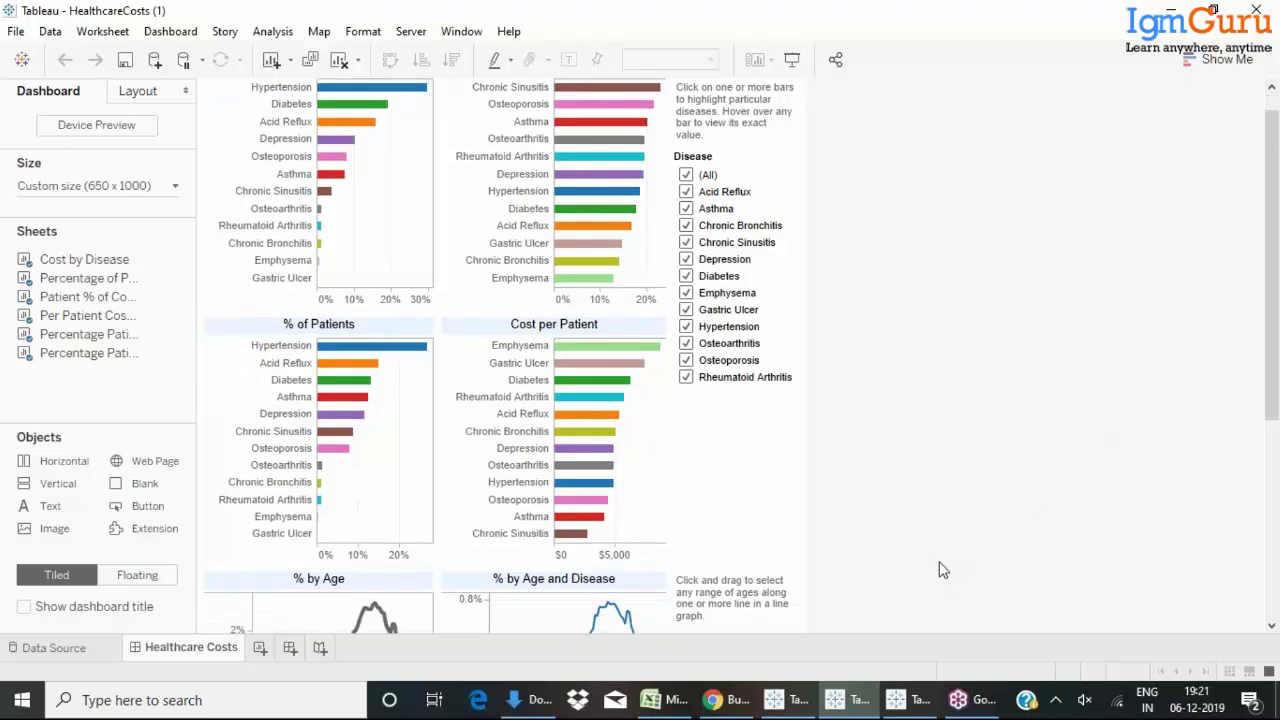
pyautogui.scroll(-1, 940, 569)
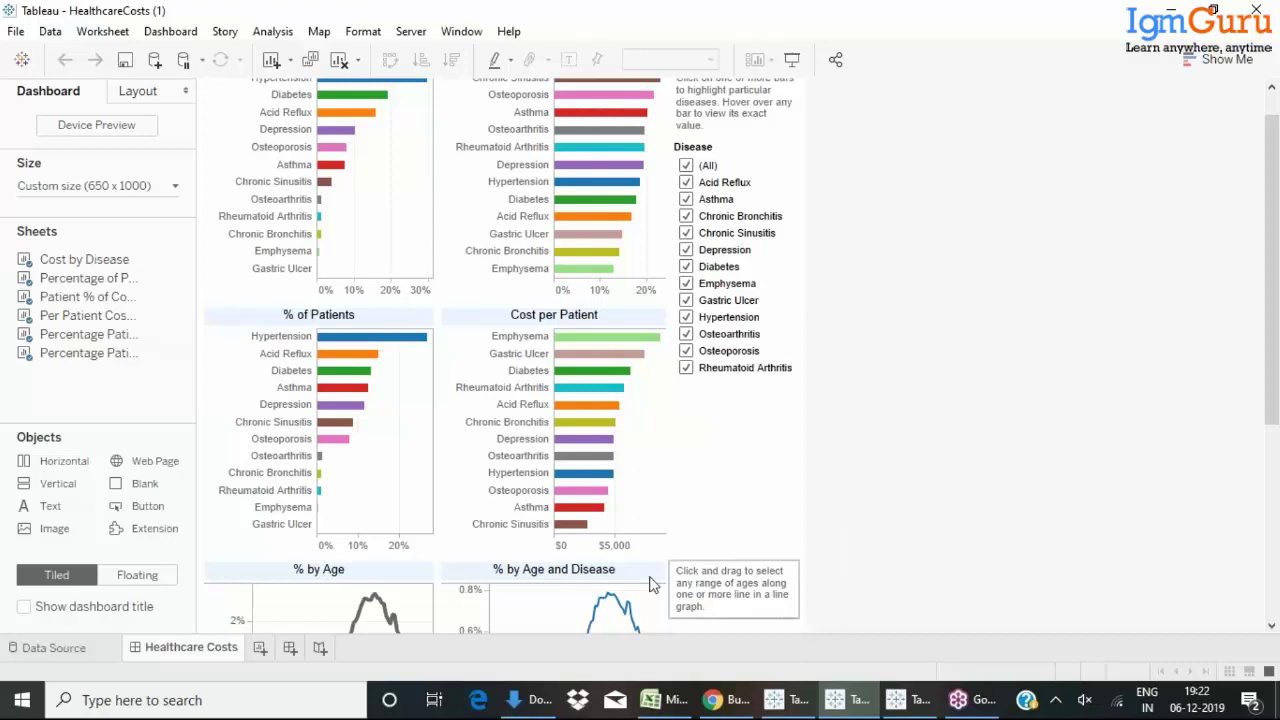
pyautogui.scroll(-1, 733, 397)
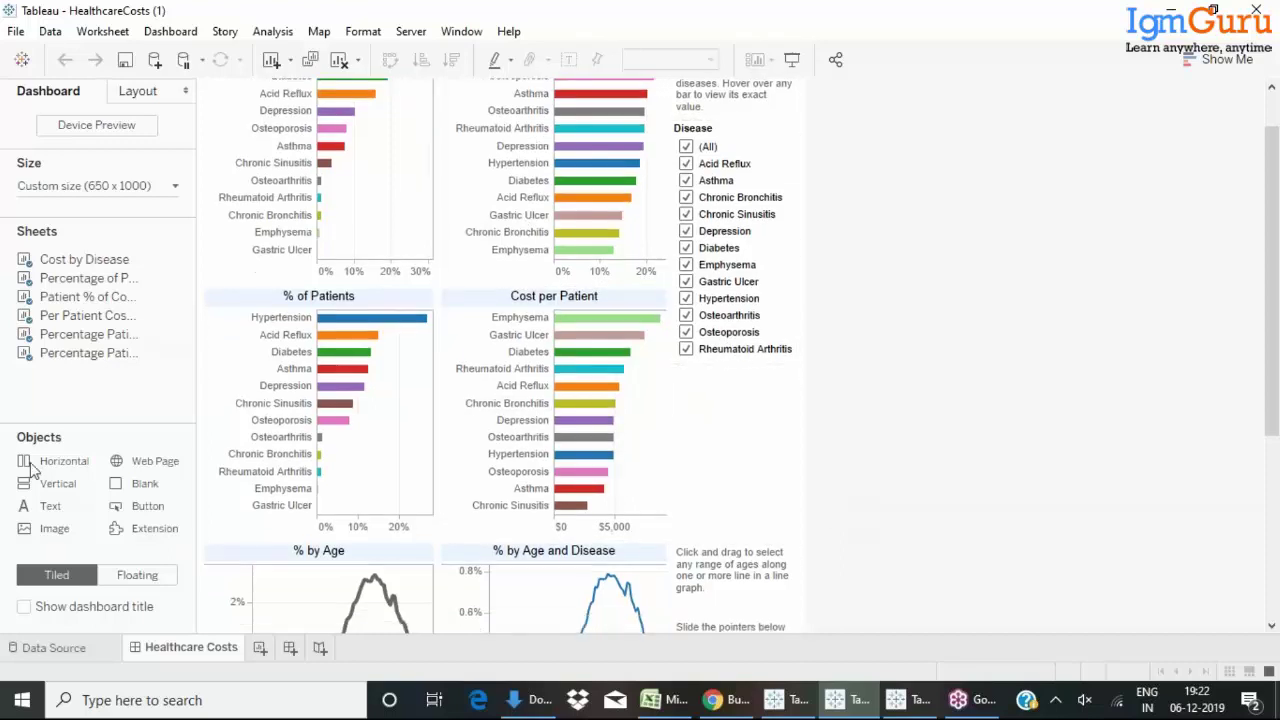
pyautogui.scroll(-1, 1020, 412)
pyautogui.scroll(-3, 1020, 416)
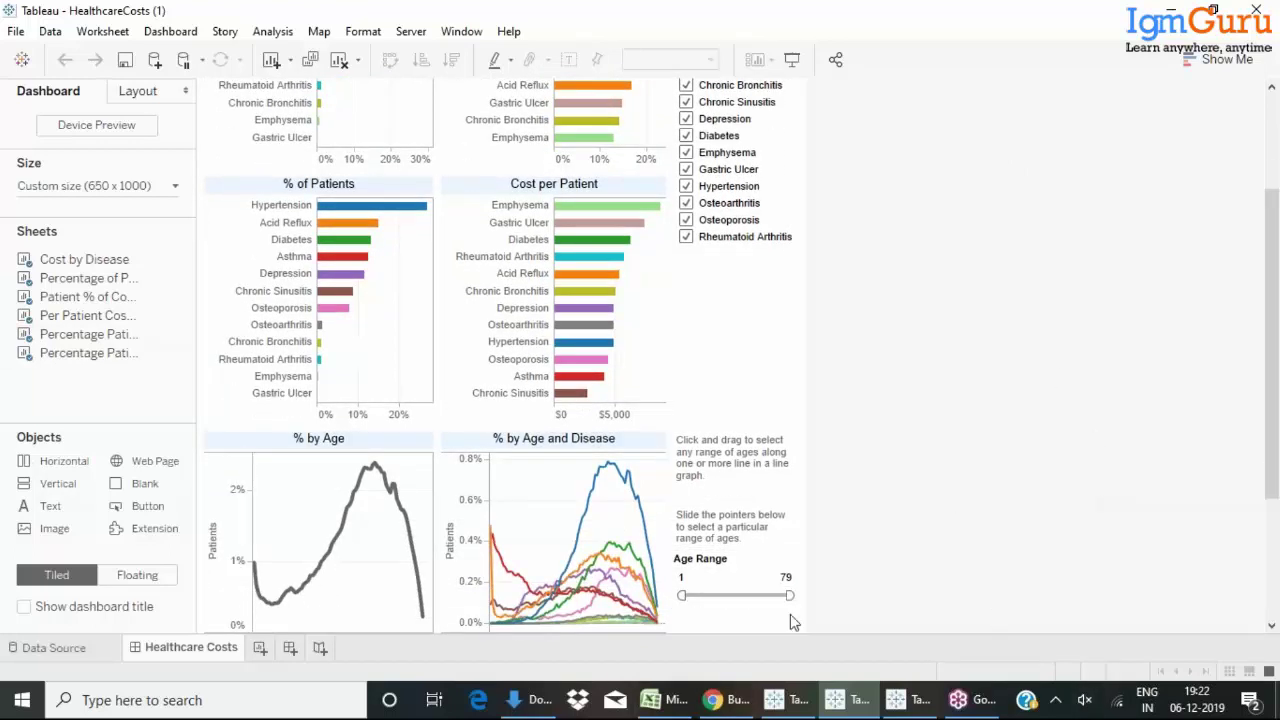
pyautogui.scroll(-3, 535, 544)
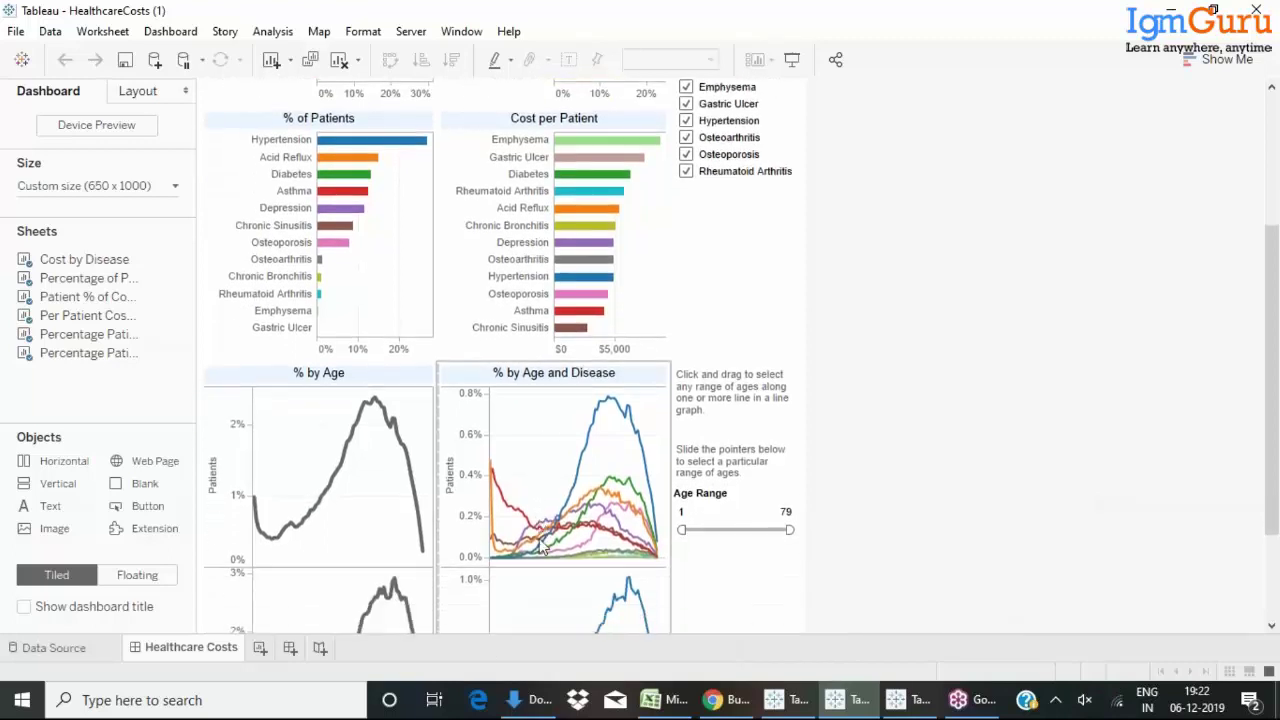
pyautogui.scroll(-3, 545, 541)
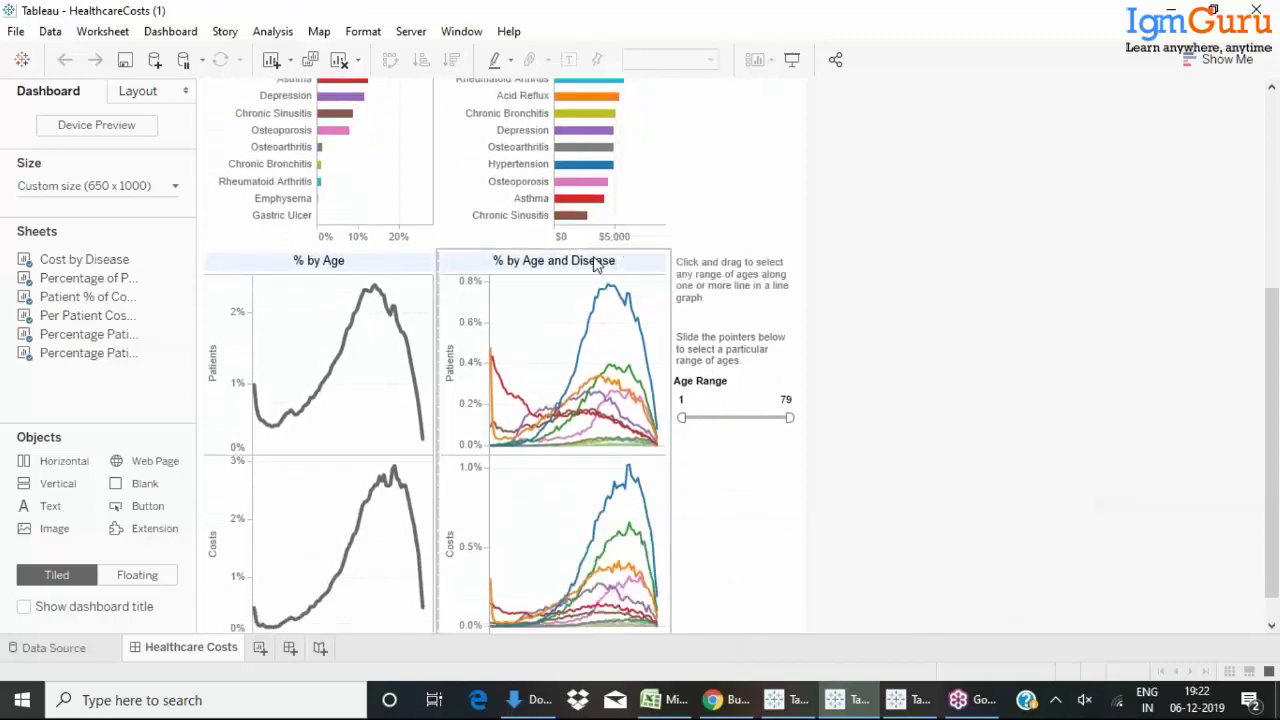
pyautogui.scroll(-2, 622, 298)
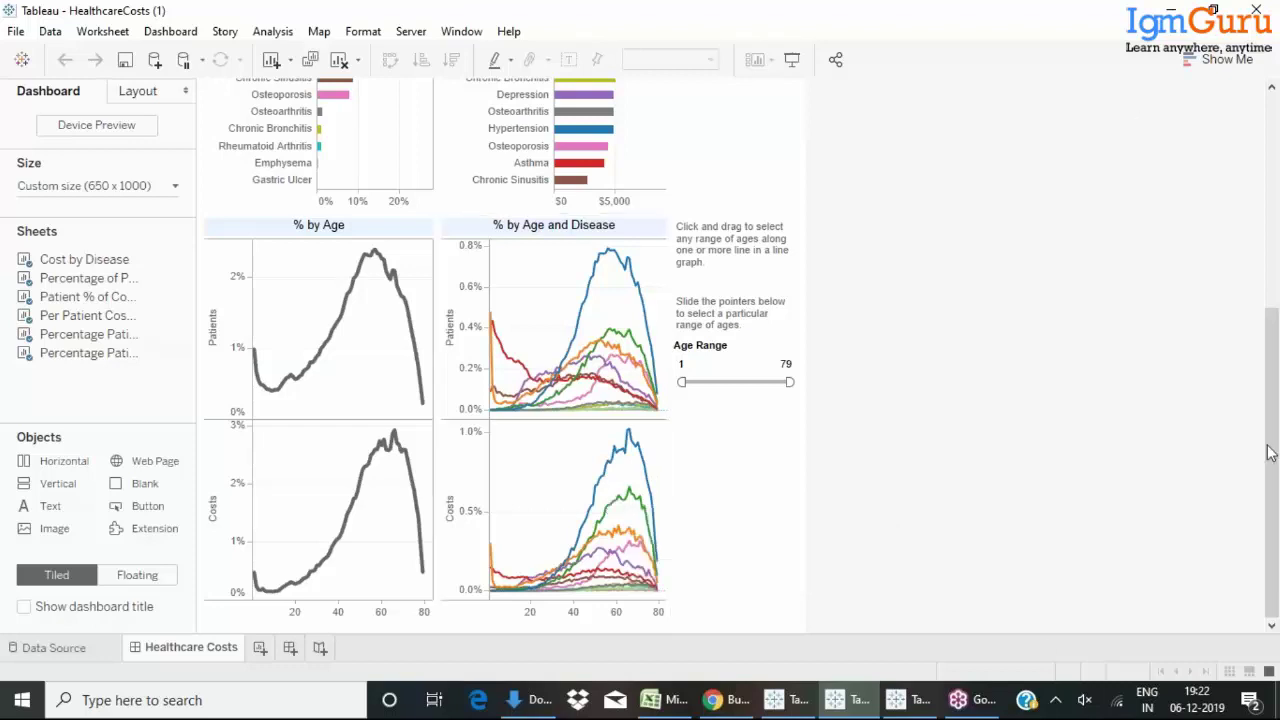
# Connect Book1 to the Sample - Superstore data source and place Customer Name on Columns.
pyautogui.click(785, 700)
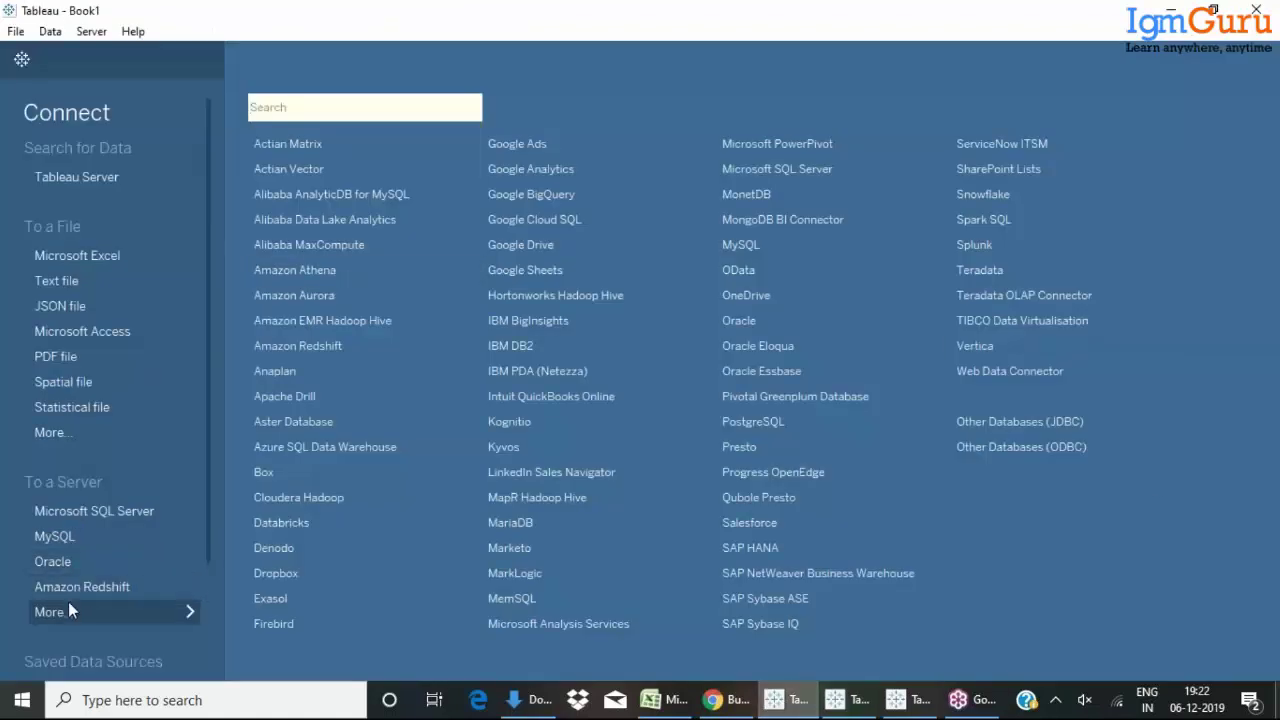
pyautogui.scroll(-3, 120, 522)
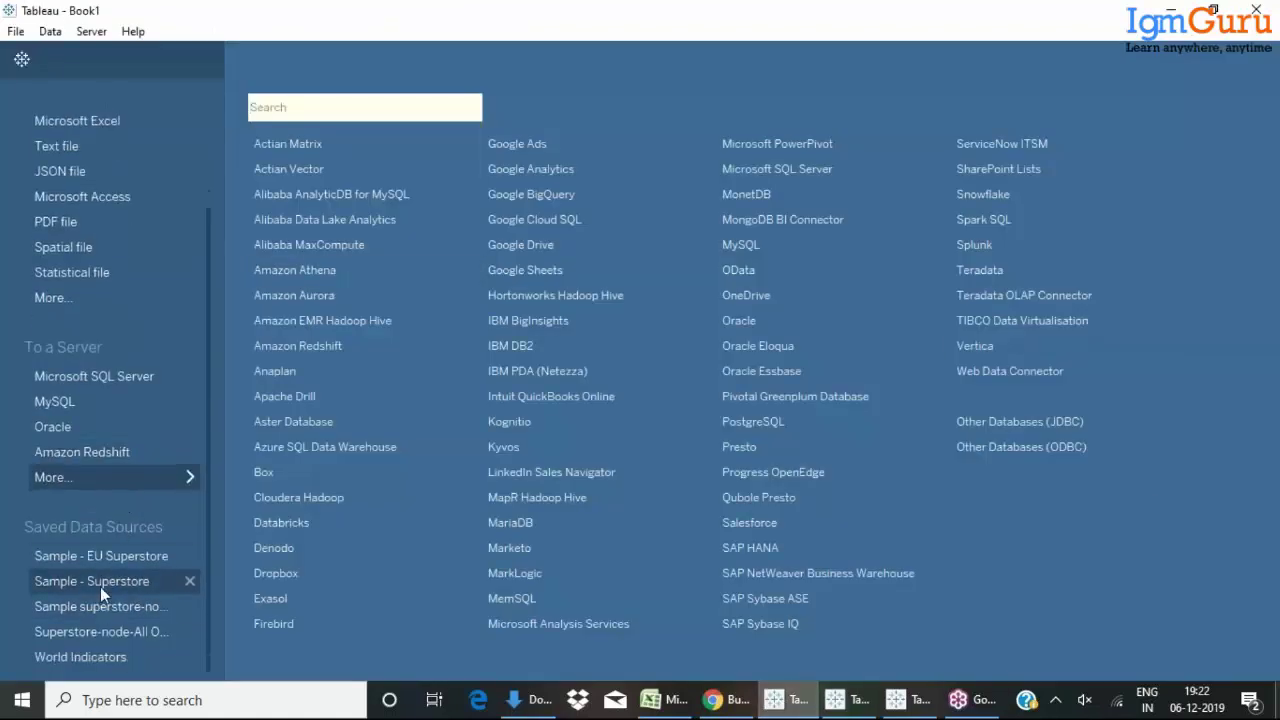
pyautogui.click(100, 581)
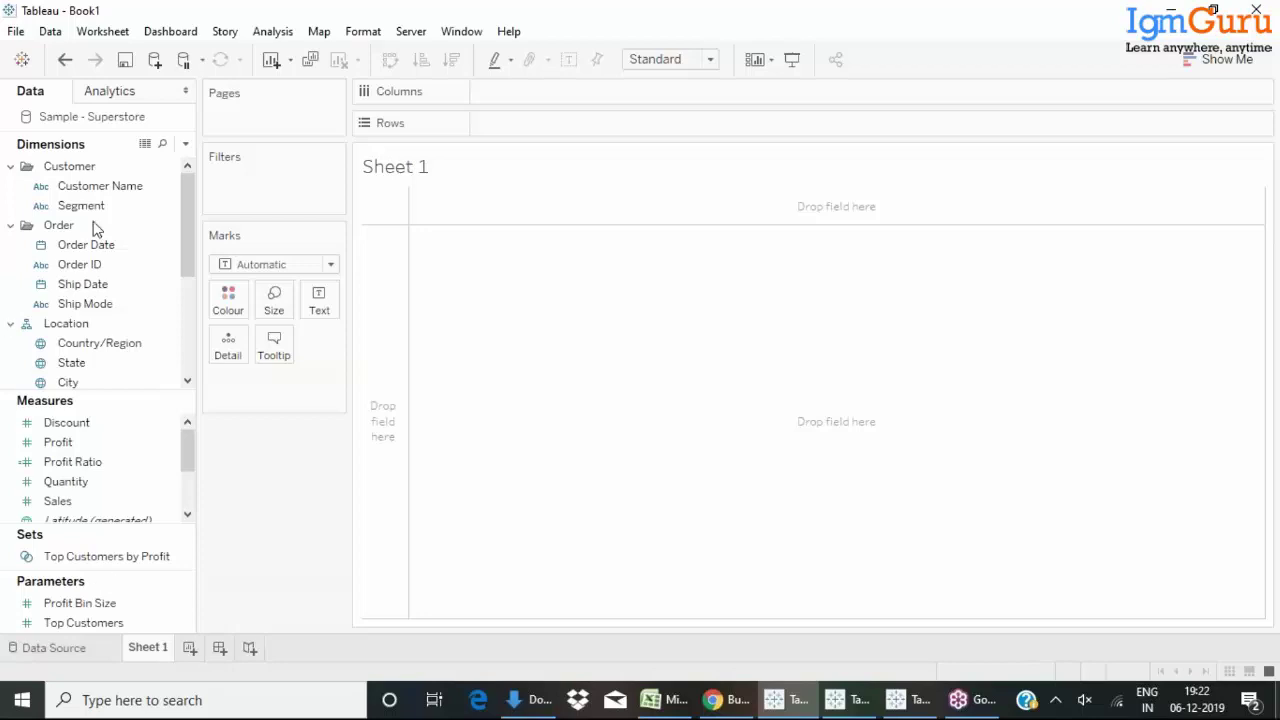
pyautogui.moveTo(94, 188)
pyautogui.mouseDown()
pyautogui.moveTo(590, 132)
pyautogui.moveTo(590, 92)
pyautogui.mouseUp()
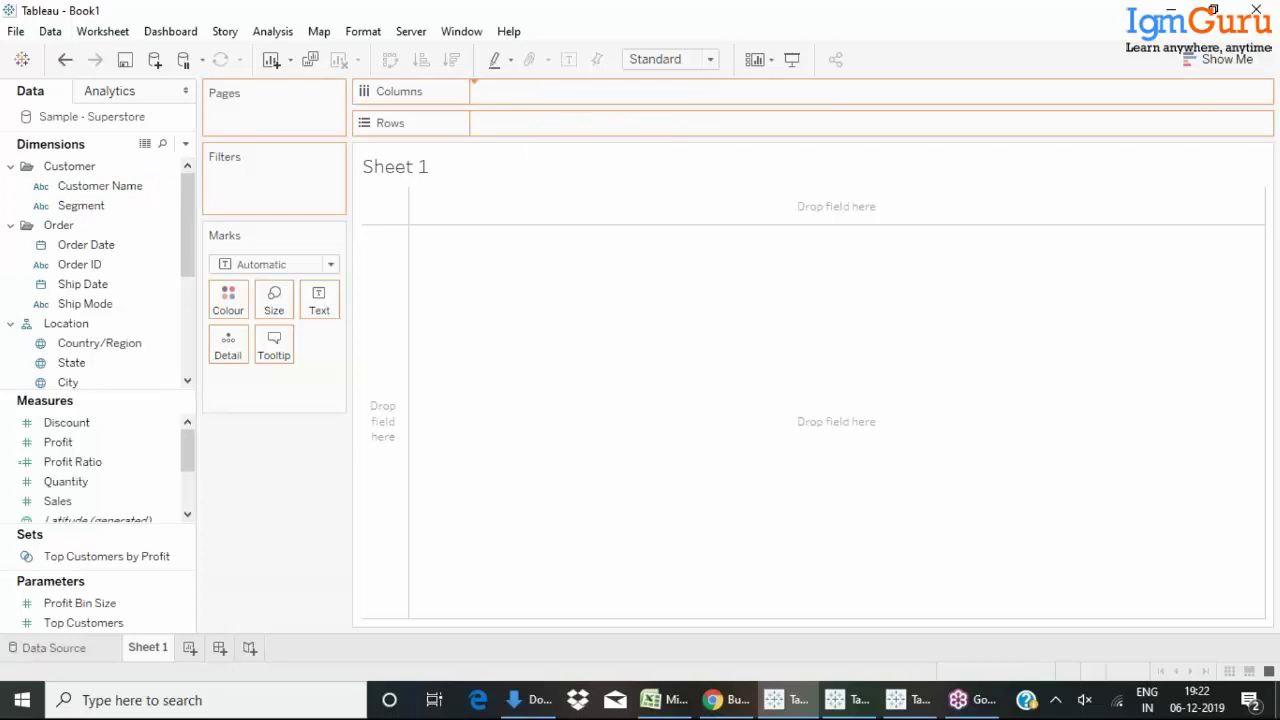
pyautogui.moveTo(590, 92); pyautogui.dragTo(540, 91)
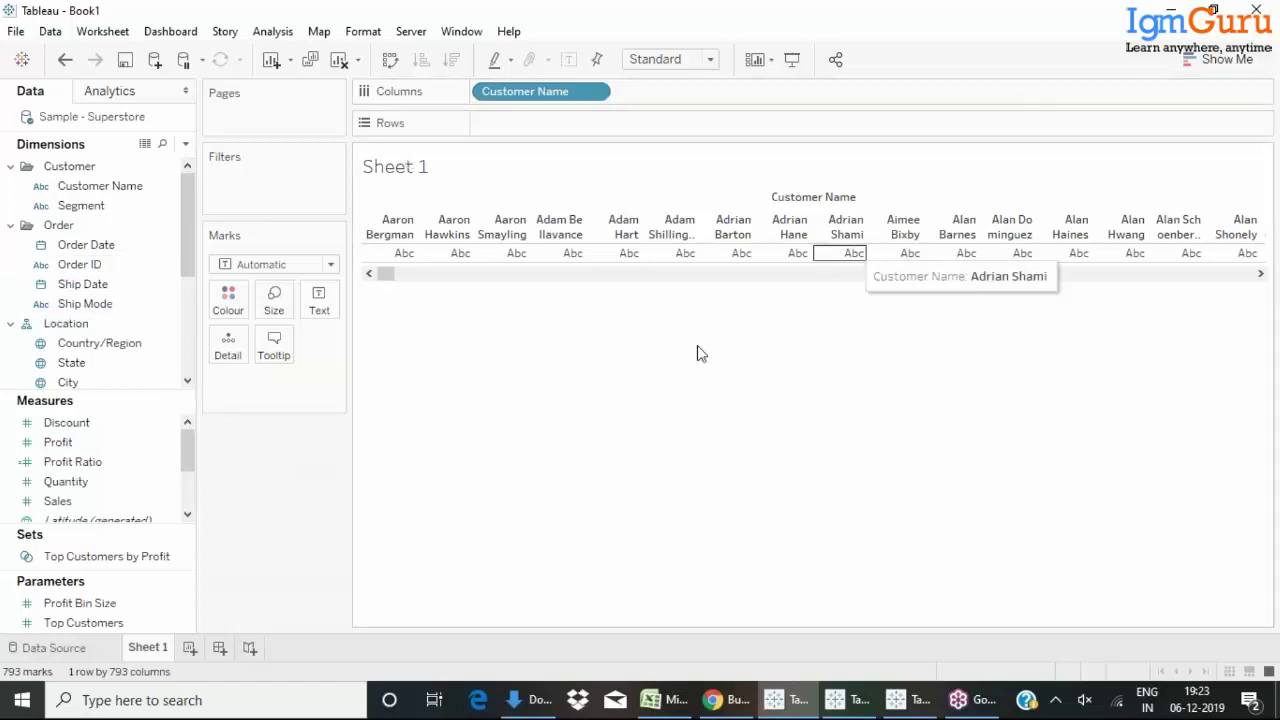
# Plot SUM(Sales) per customer and filter Order Date to the years 2018 and 2019.
pyautogui.scroll(-3, 160, 440)
pyautogui.moveTo(100, 422); pyautogui.dragTo(625, 118)
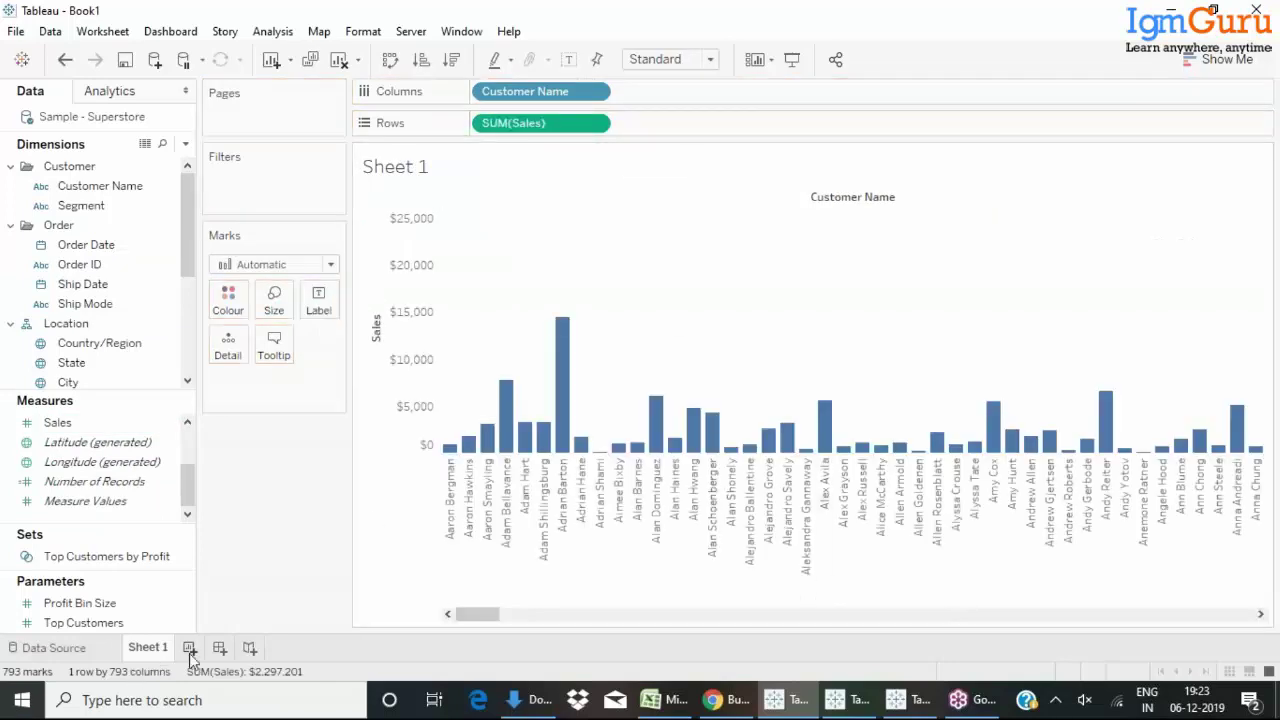
pyautogui.click(134, 381)
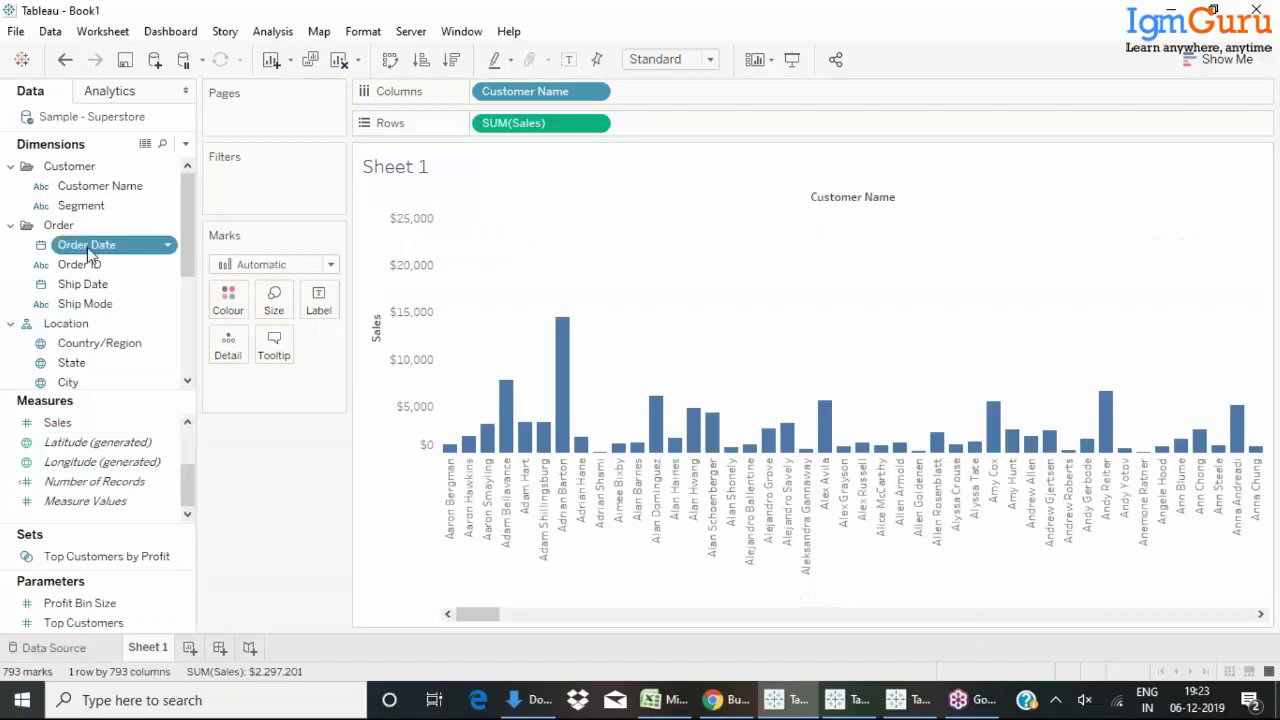
pyautogui.moveTo(87, 247); pyautogui.dragTo(250, 180)
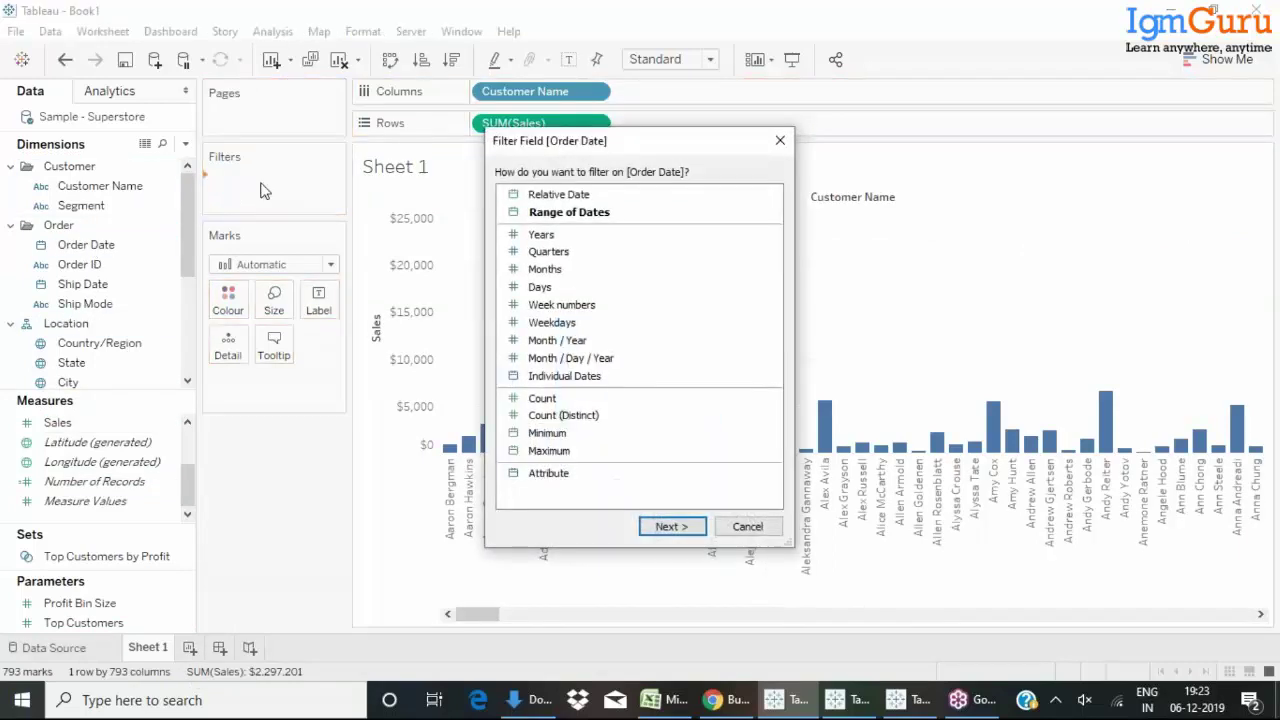
pyautogui.click(546, 234)
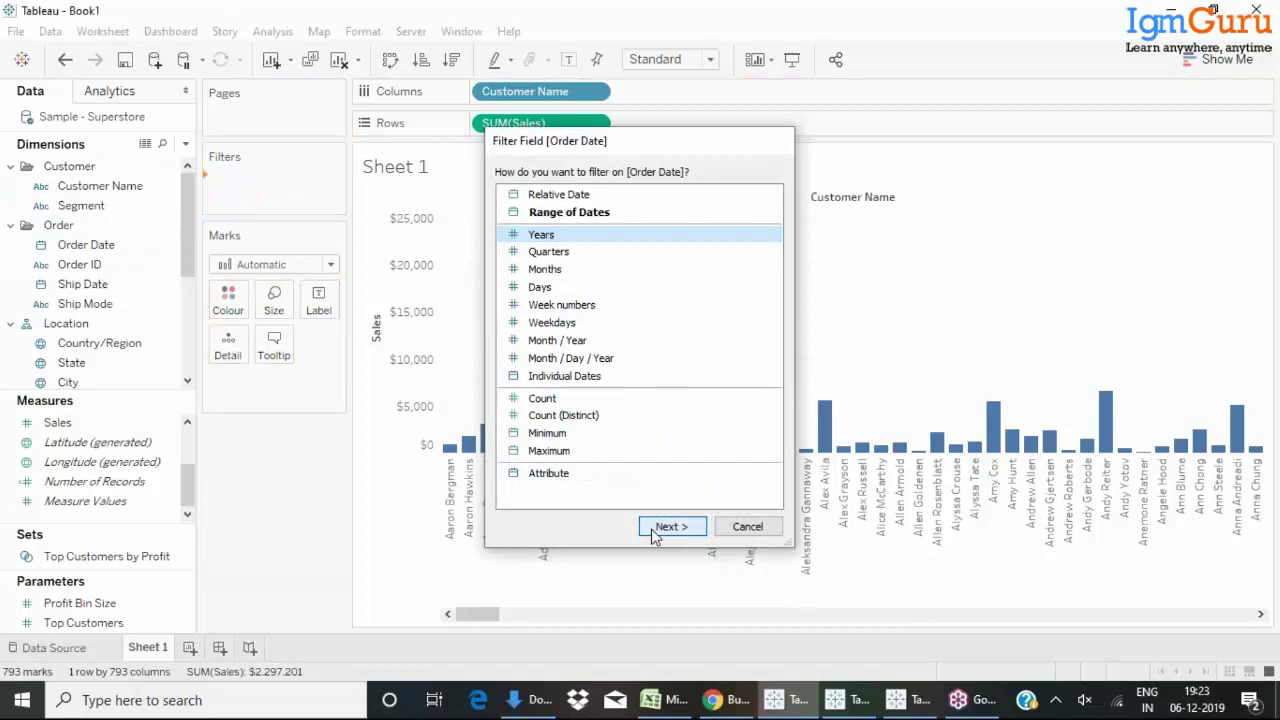
pyautogui.click(663, 527)
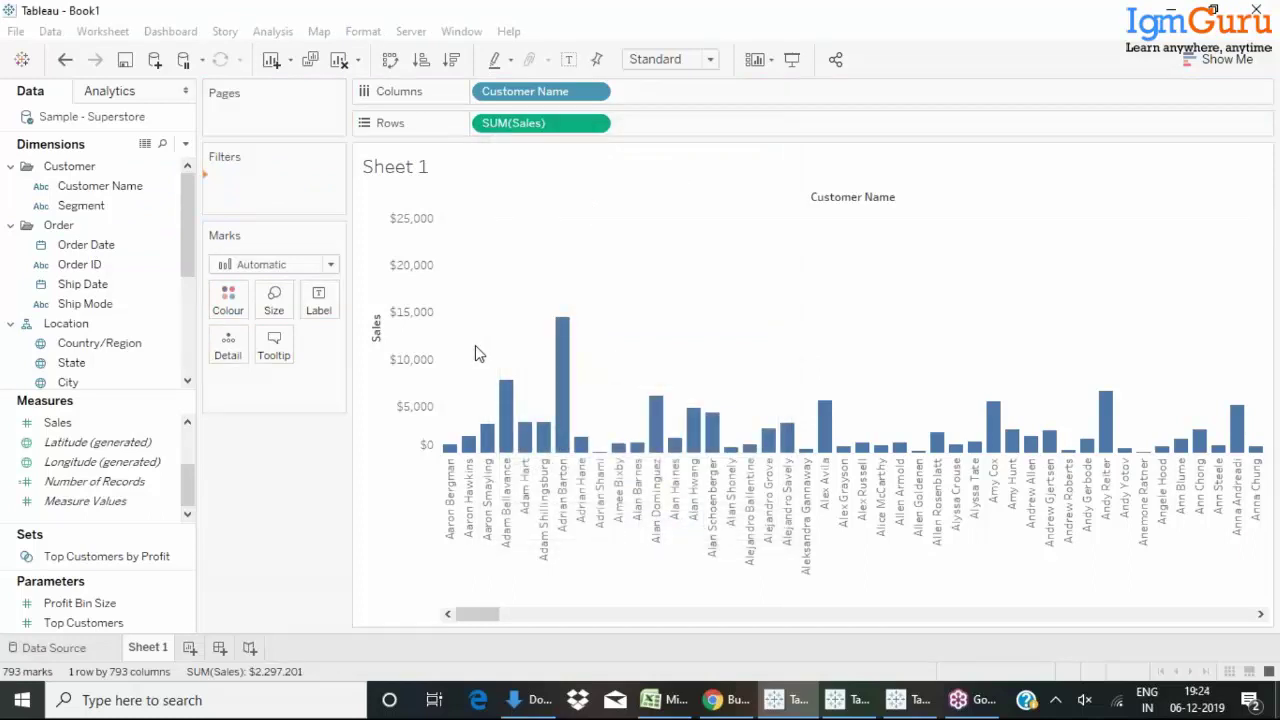
pyautogui.click(463, 249)
pyautogui.click(463, 232)
pyautogui.click(636, 594)
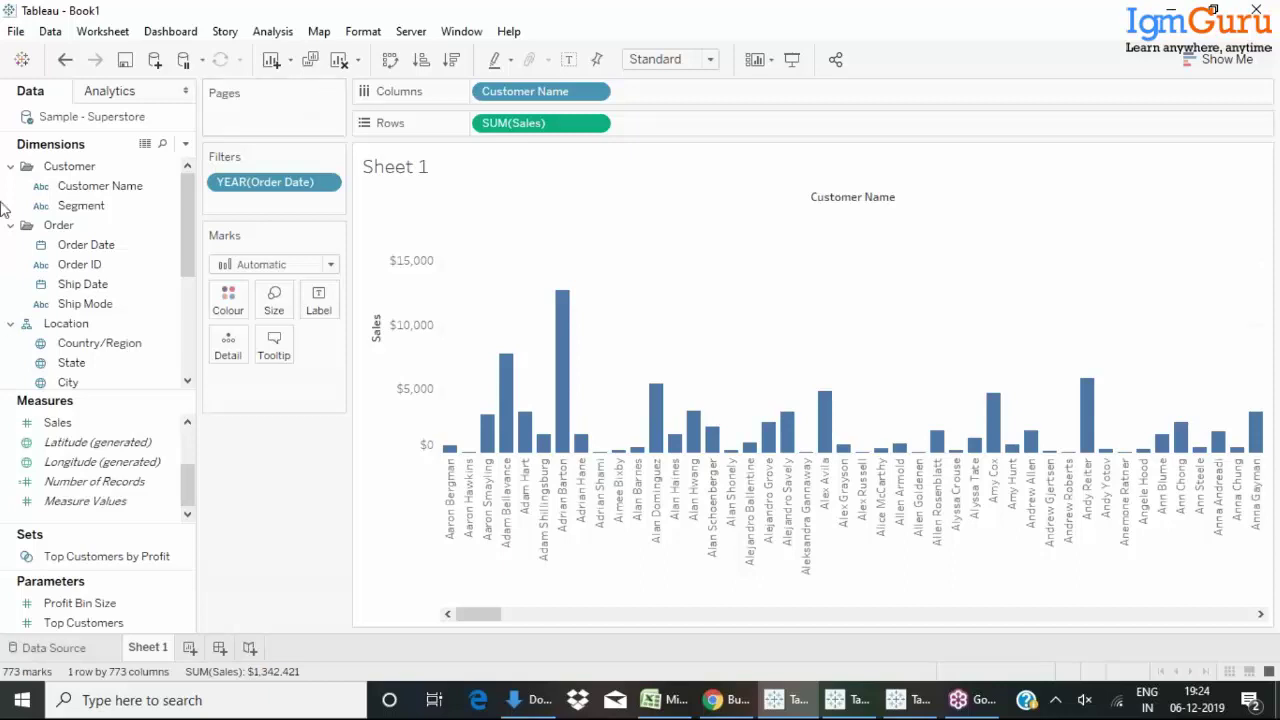
# Colour the customer sales bars by Segment (Consumer, Corporate, Home Office), then bring up Show Me chart suggestions.
pyautogui.moveTo(78, 215); pyautogui.dragTo(228, 298)
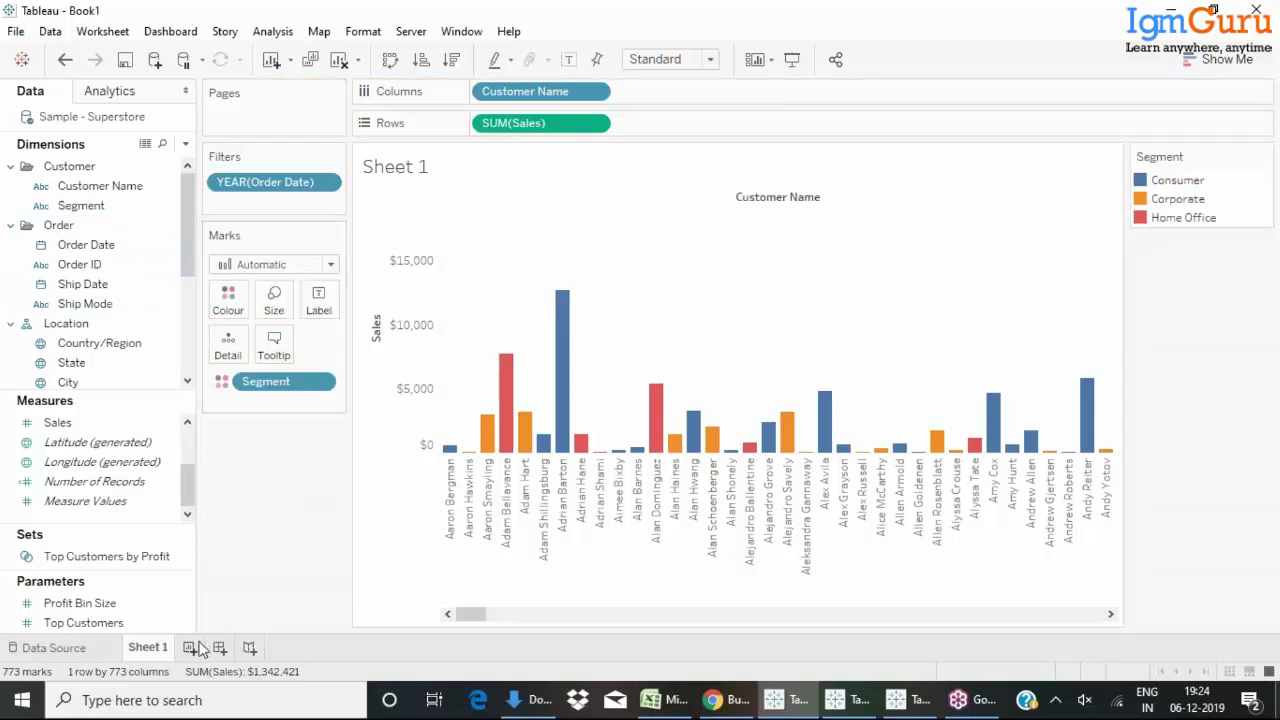
pyautogui.click(1224, 59)
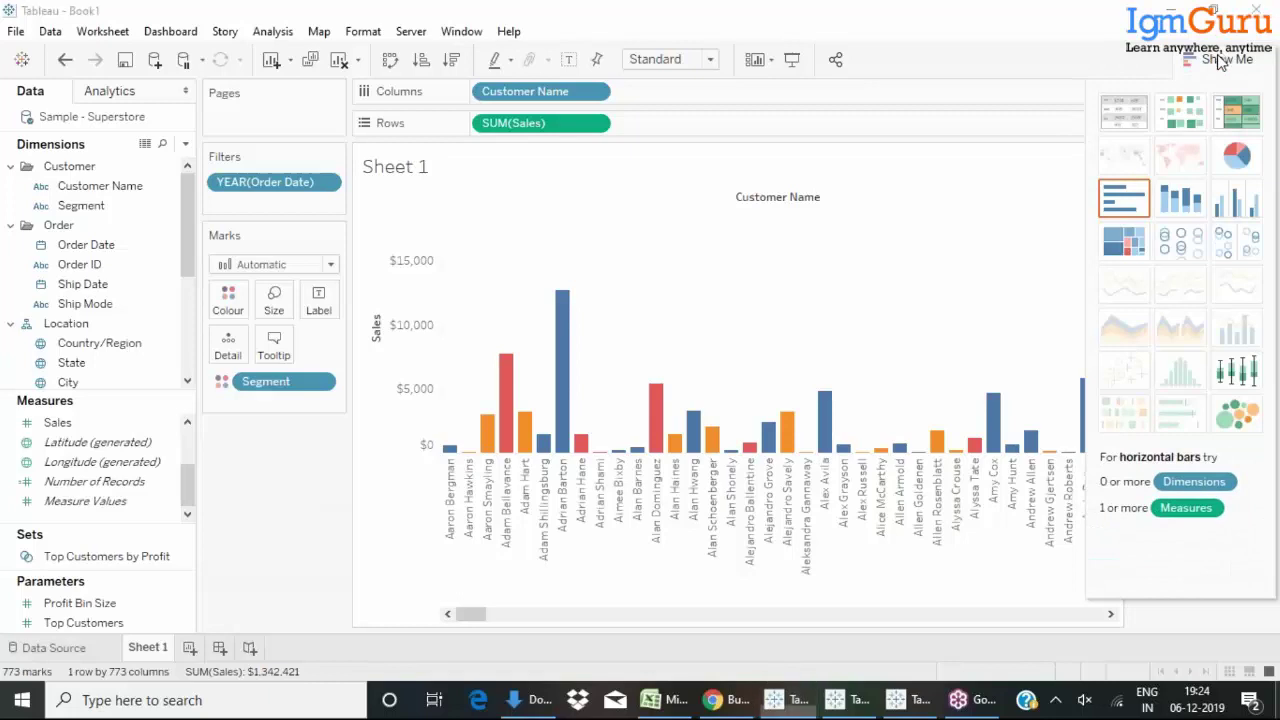
# Add an empty Dashboard 1 and an empty Story to the Superstore workbook.
pyautogui.click(218, 649)
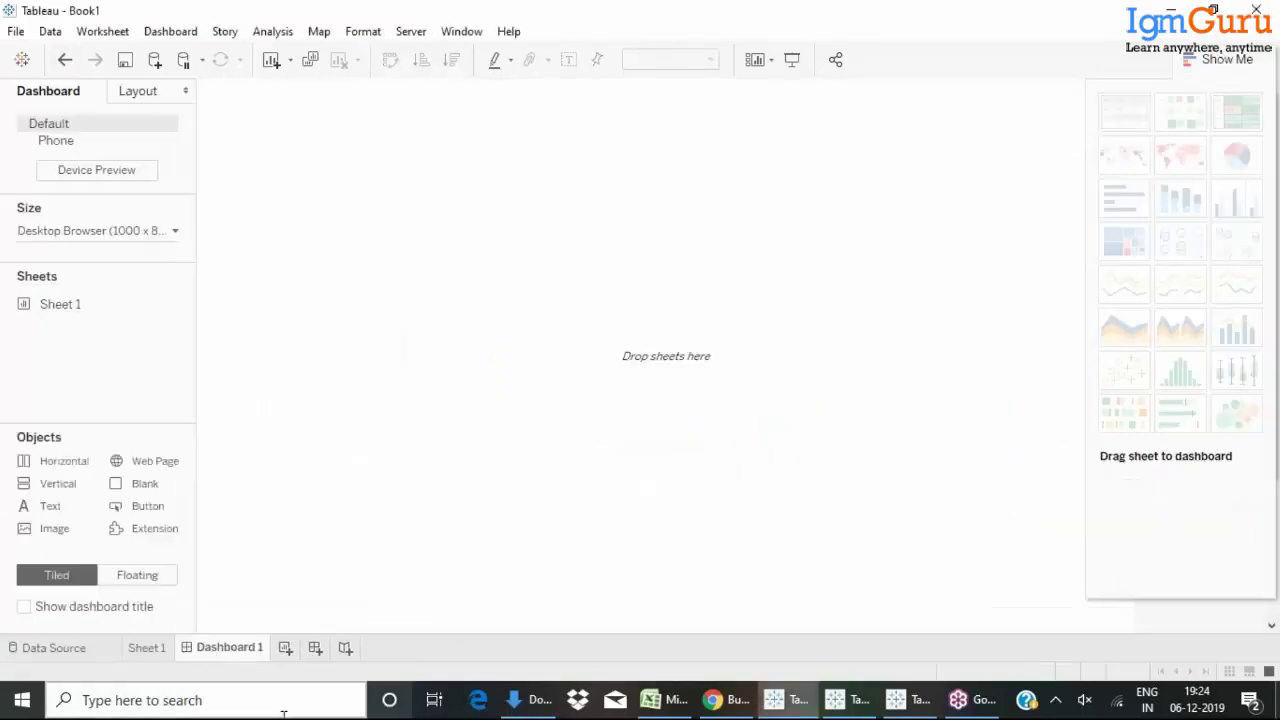
pyautogui.click(345, 648)
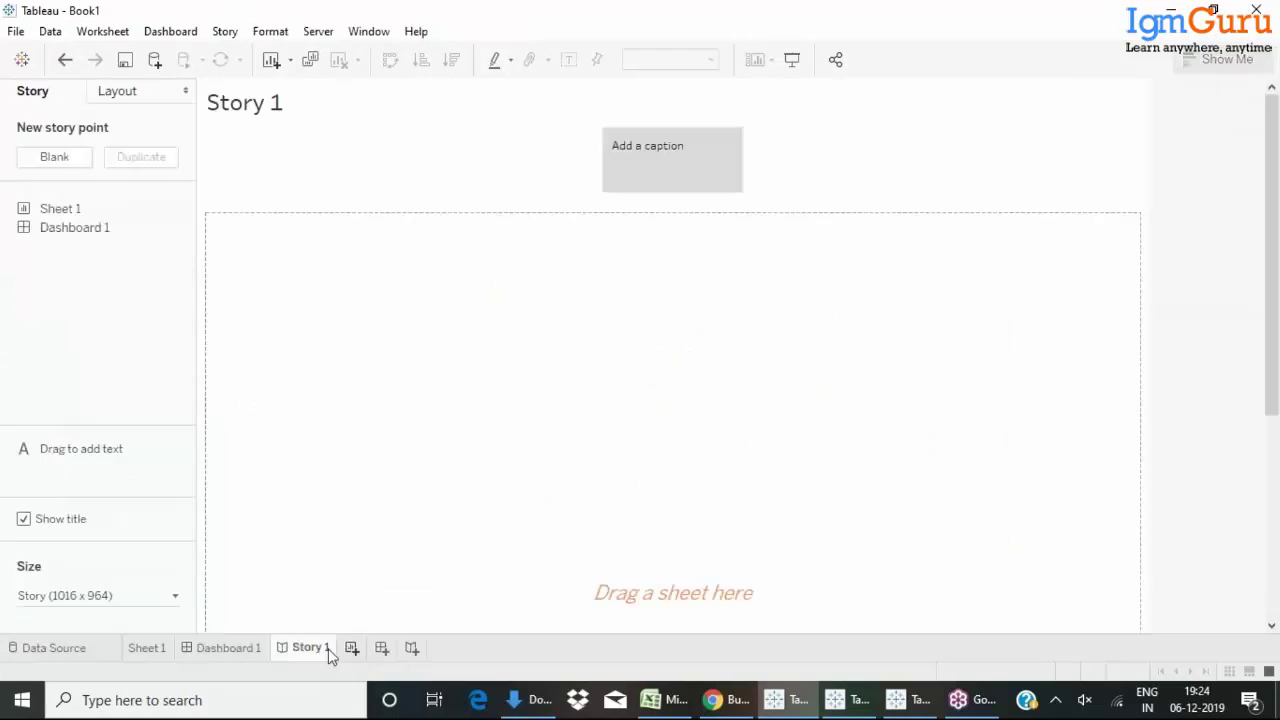
pyautogui.click(258, 649)
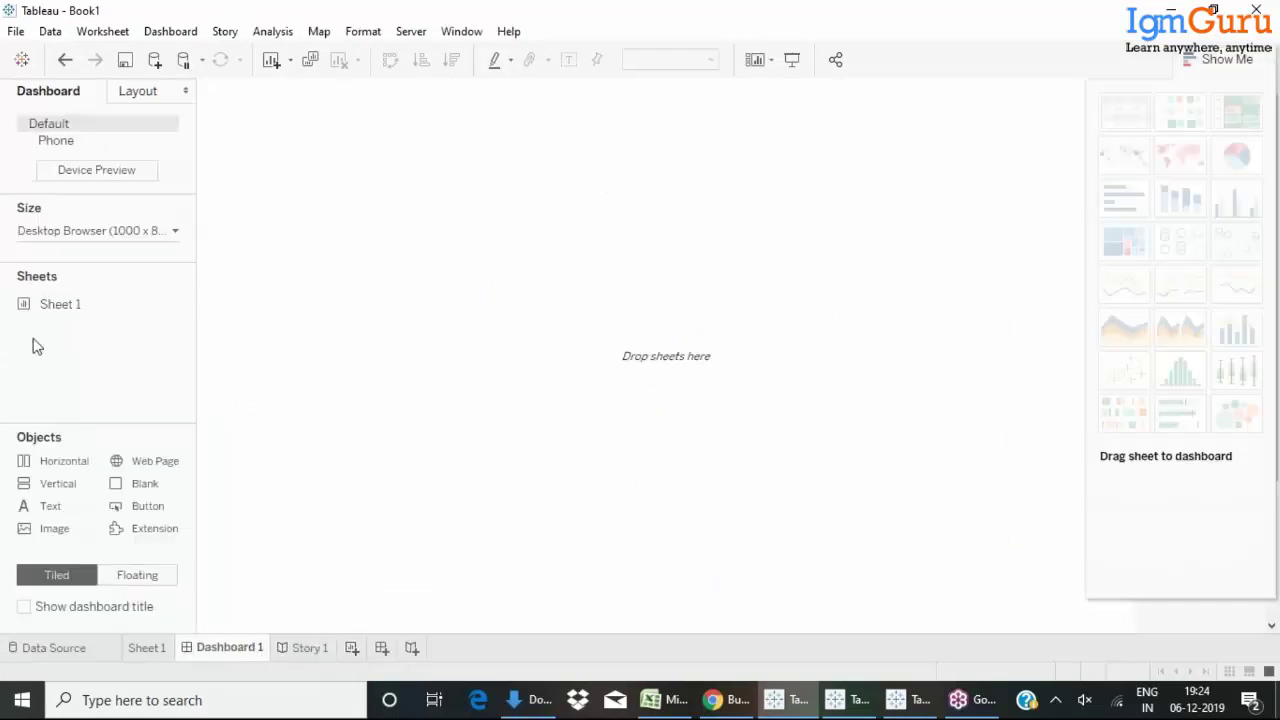
# Switch to the Telecom Customer Churn Analysis workbook and show its Dashboard 1.
pyautogui.click(880, 704)
pyautogui.click(541, 650)
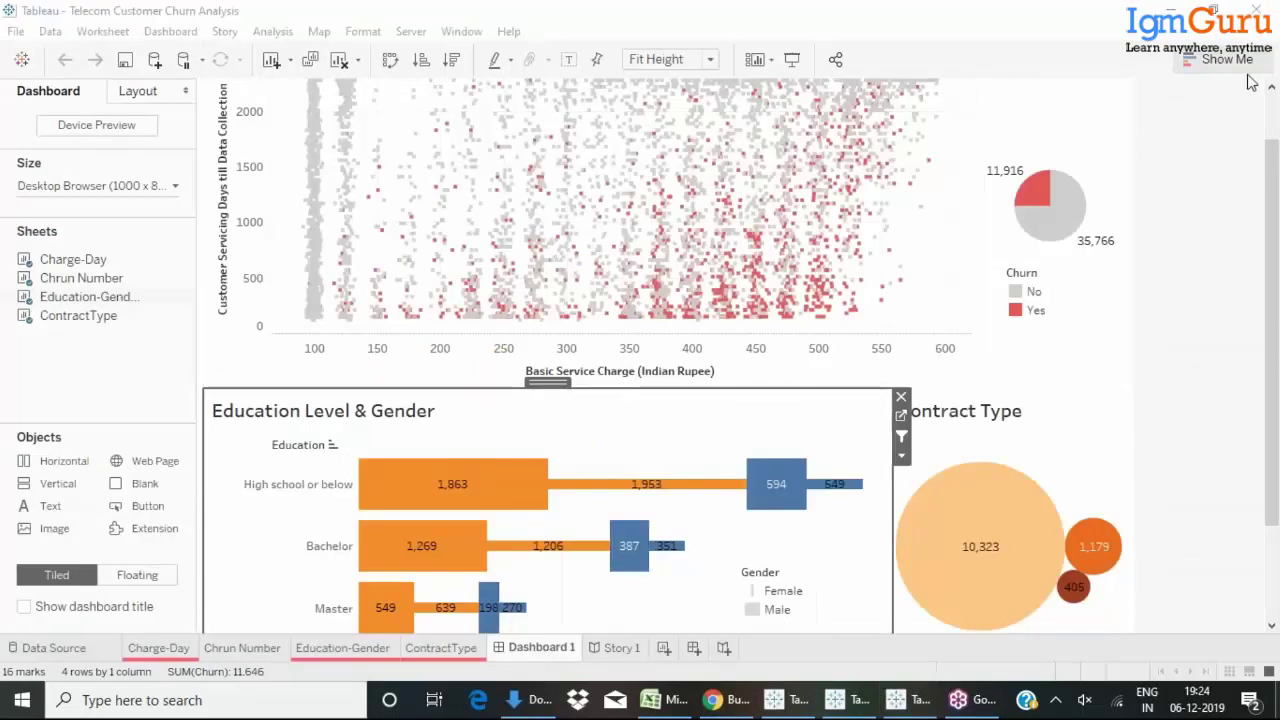
pyautogui.moveTo(1276, 463); pyautogui.dragTo(1276, 553)
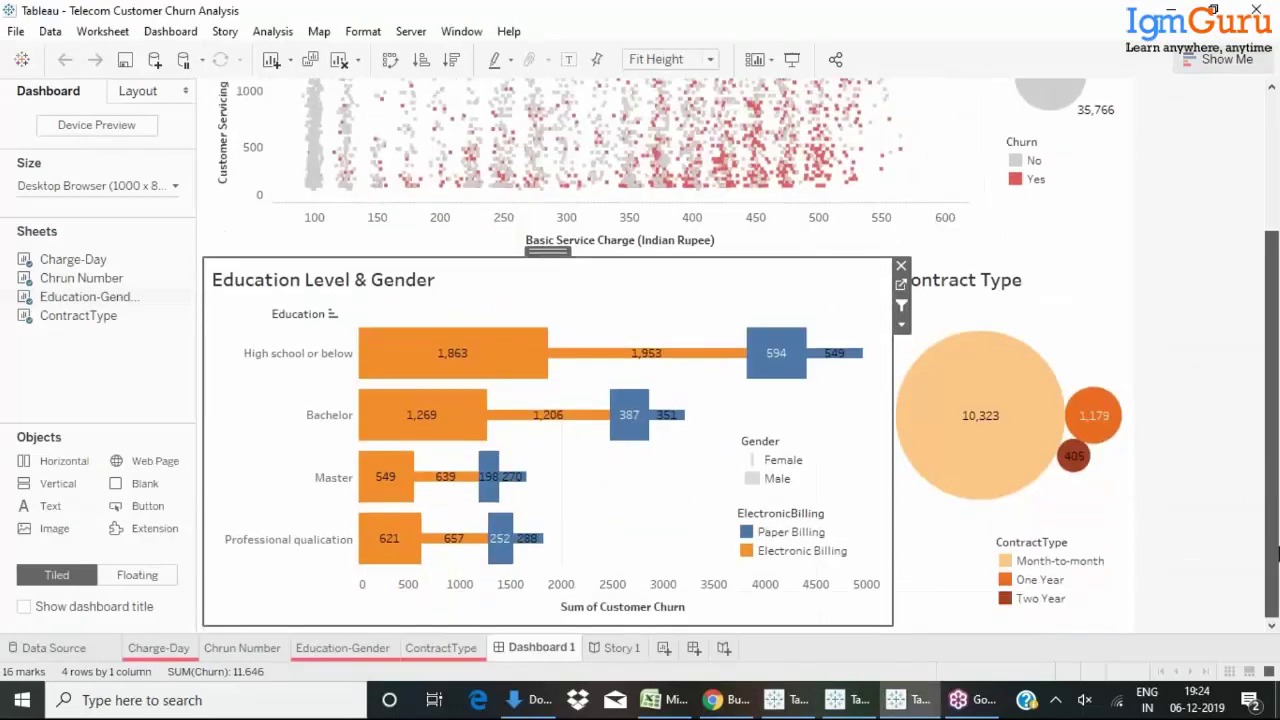
pyautogui.scroll(3, 1277, 480)
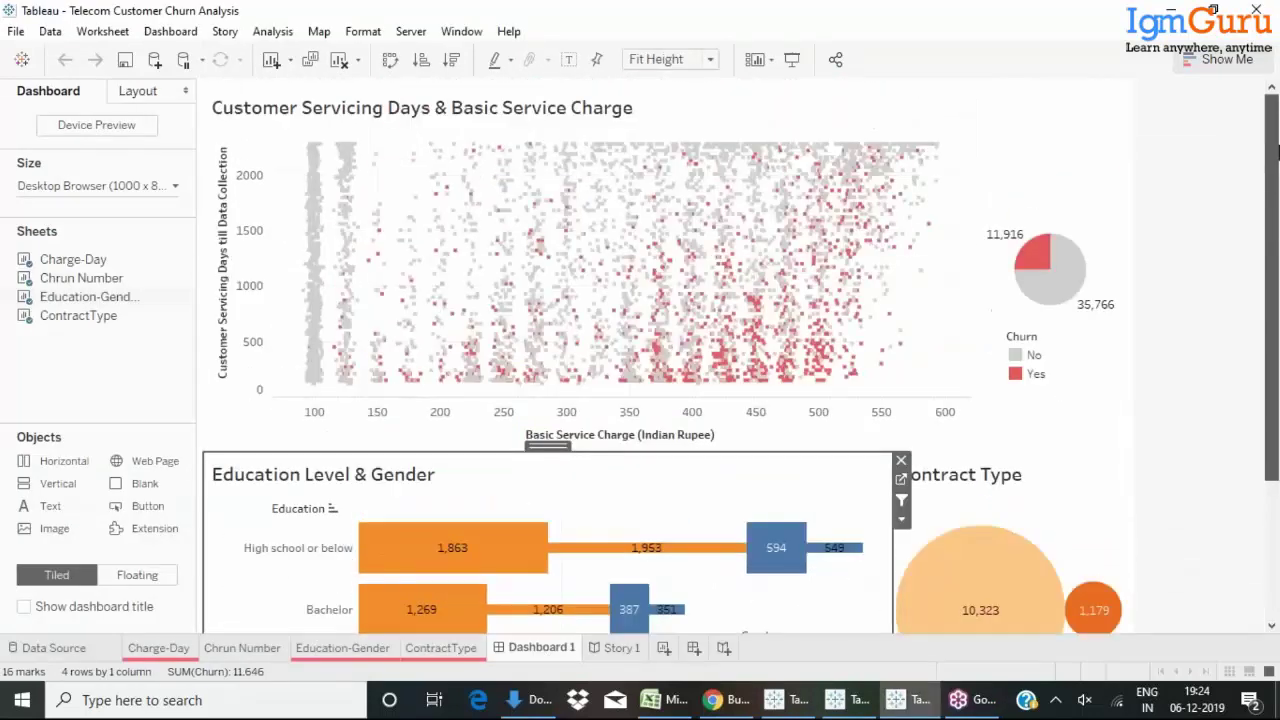
# Walk the churn story through Higher Education and Paper Billing, ending on Paper Billing's 14.9% churn.
pyautogui.click(620, 648)
pyautogui.moveTo(107, 224)
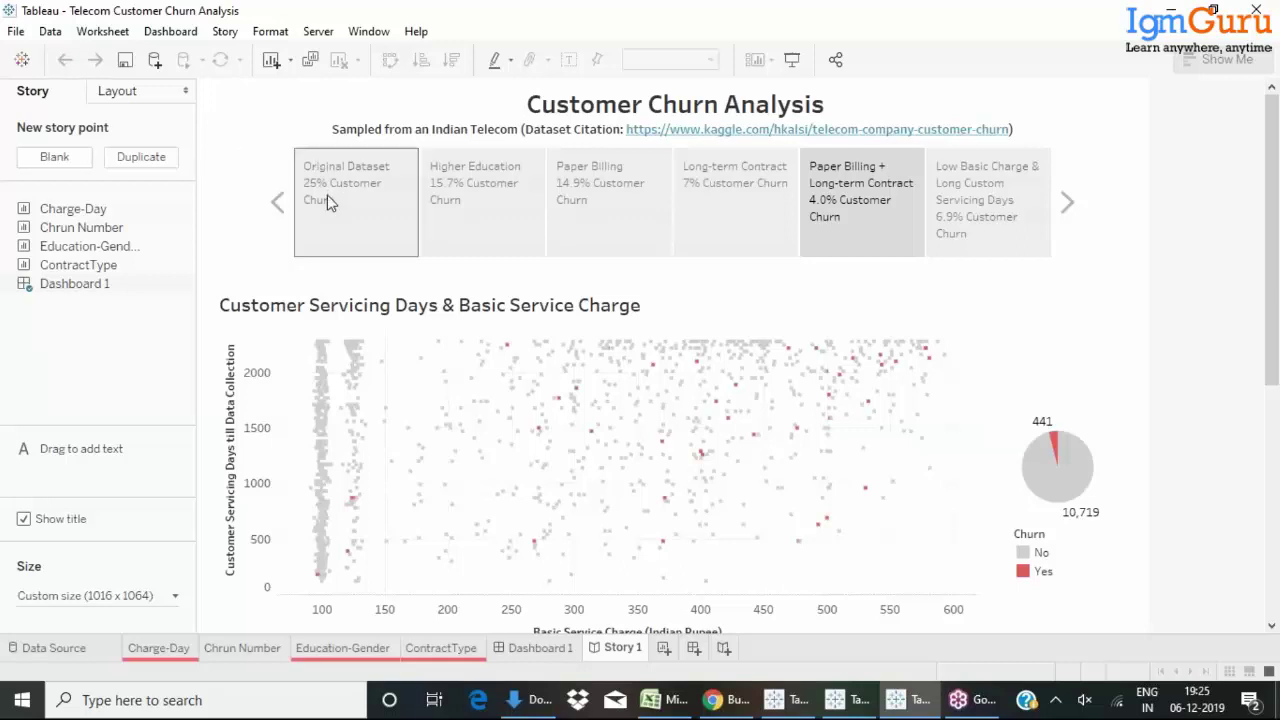
pyautogui.click(430, 220)
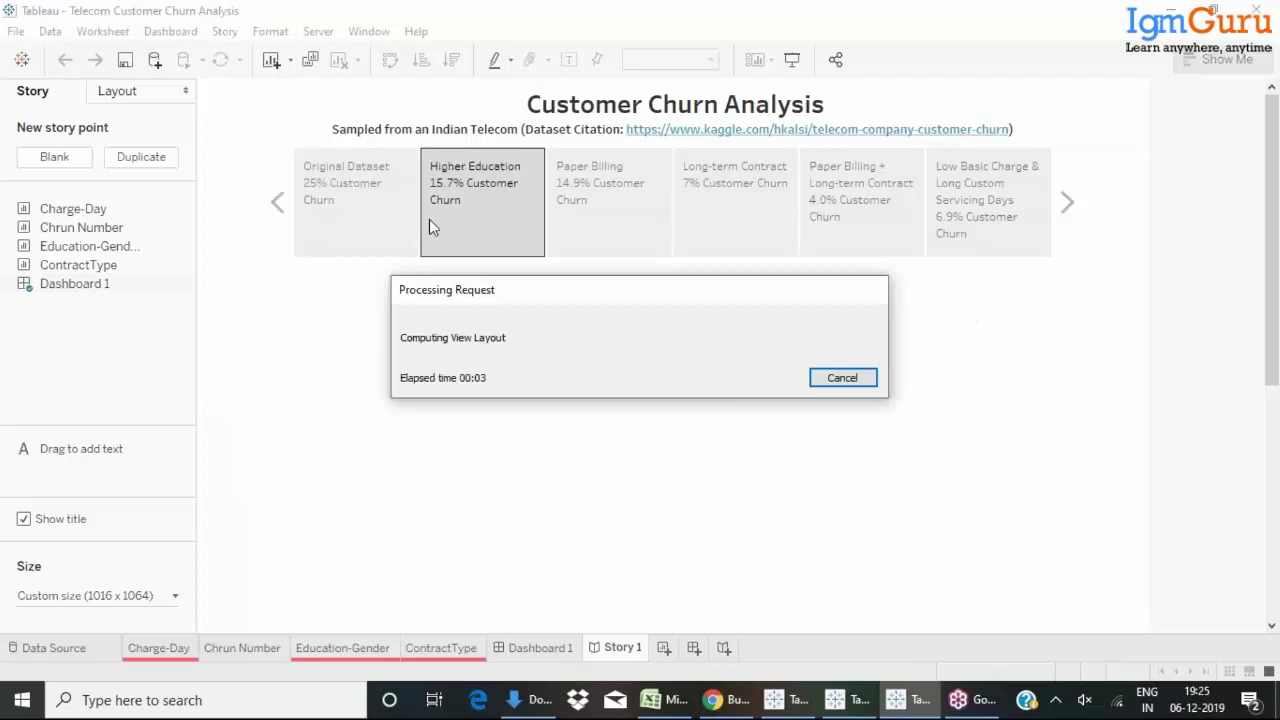
pyautogui.click(578, 231)
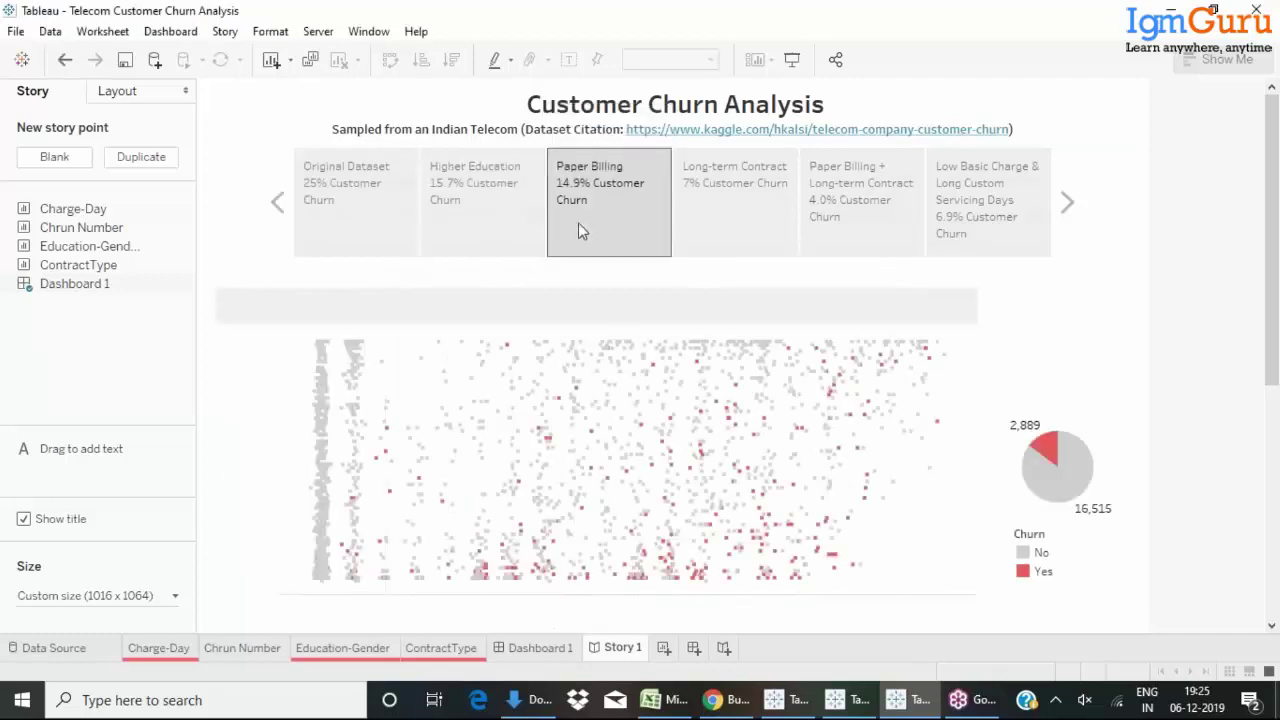
pyautogui.click(517, 649)
pyautogui.click(620, 652)
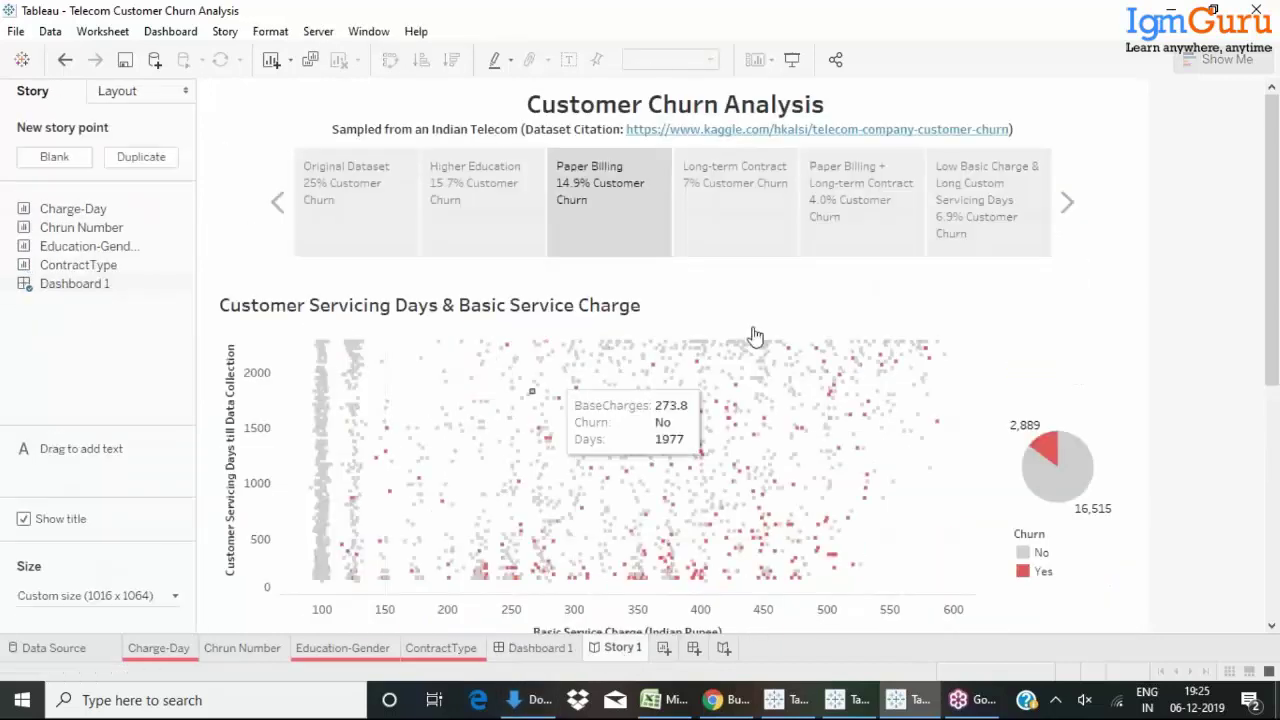
# Preview the ContractType and Education-Gender worksheets, then return to Dashboard 1.
pyautogui.click(412, 651)
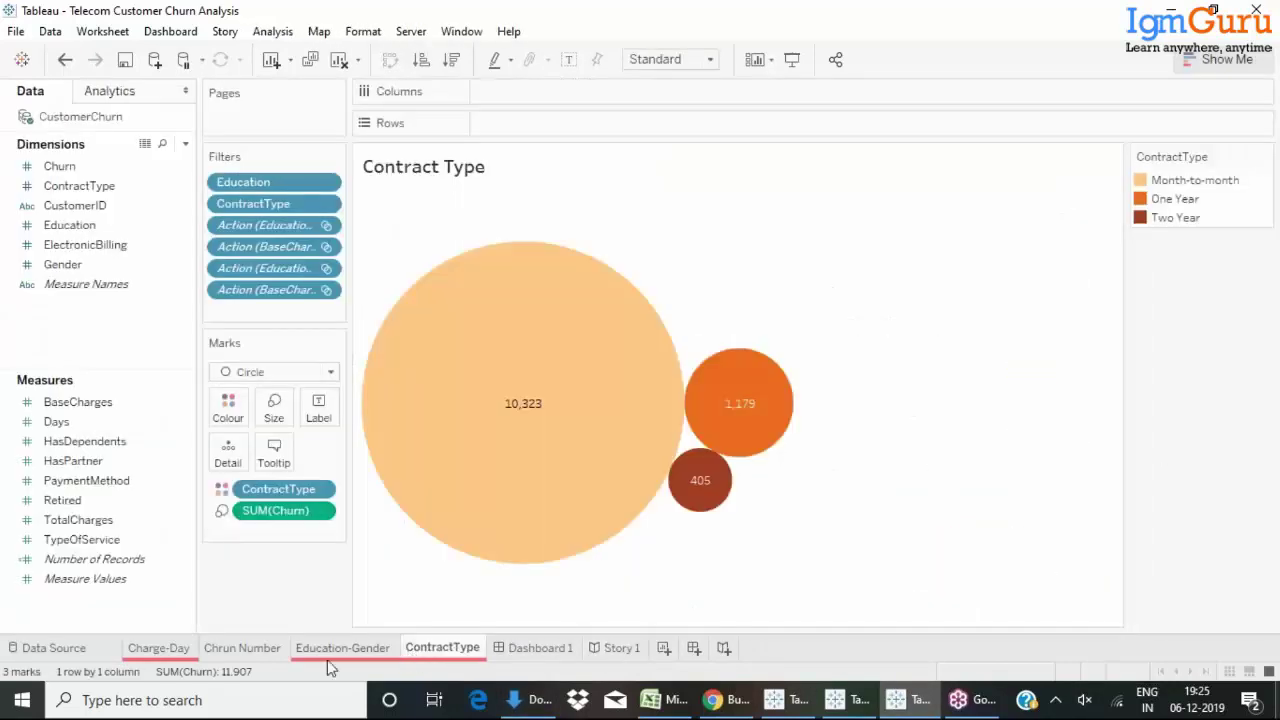
pyautogui.click(356, 655)
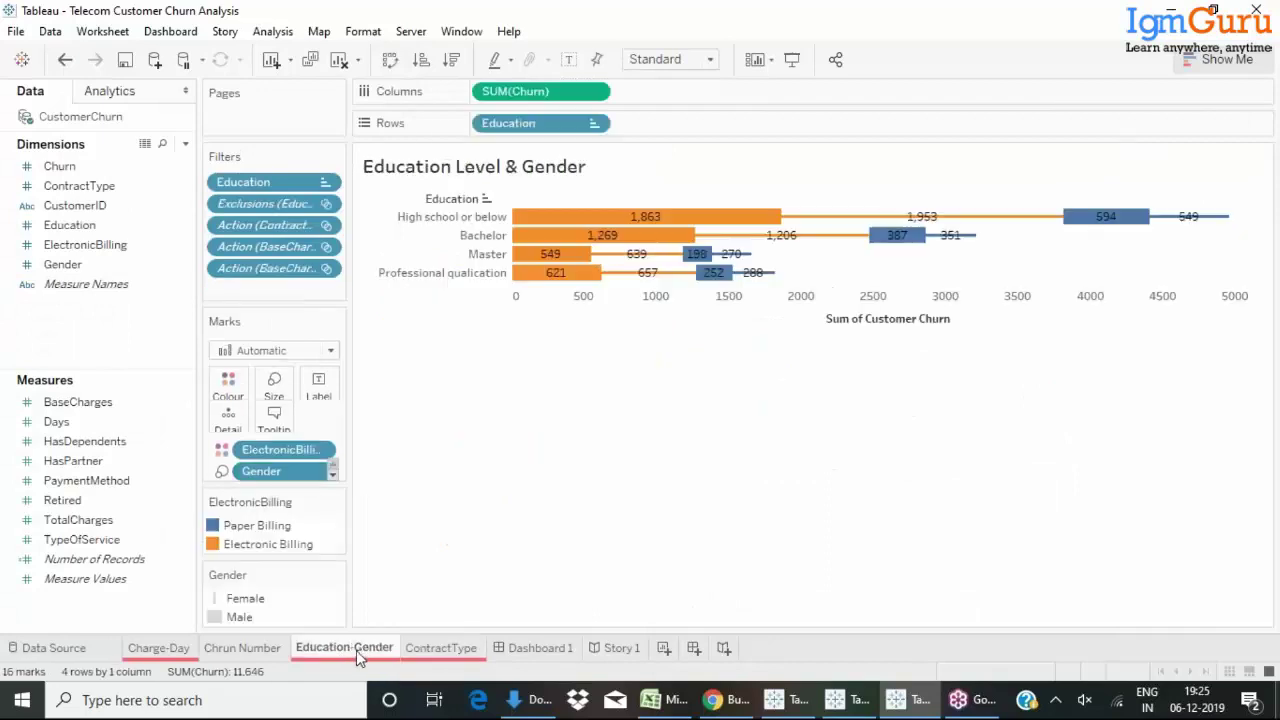
pyautogui.click(562, 649)
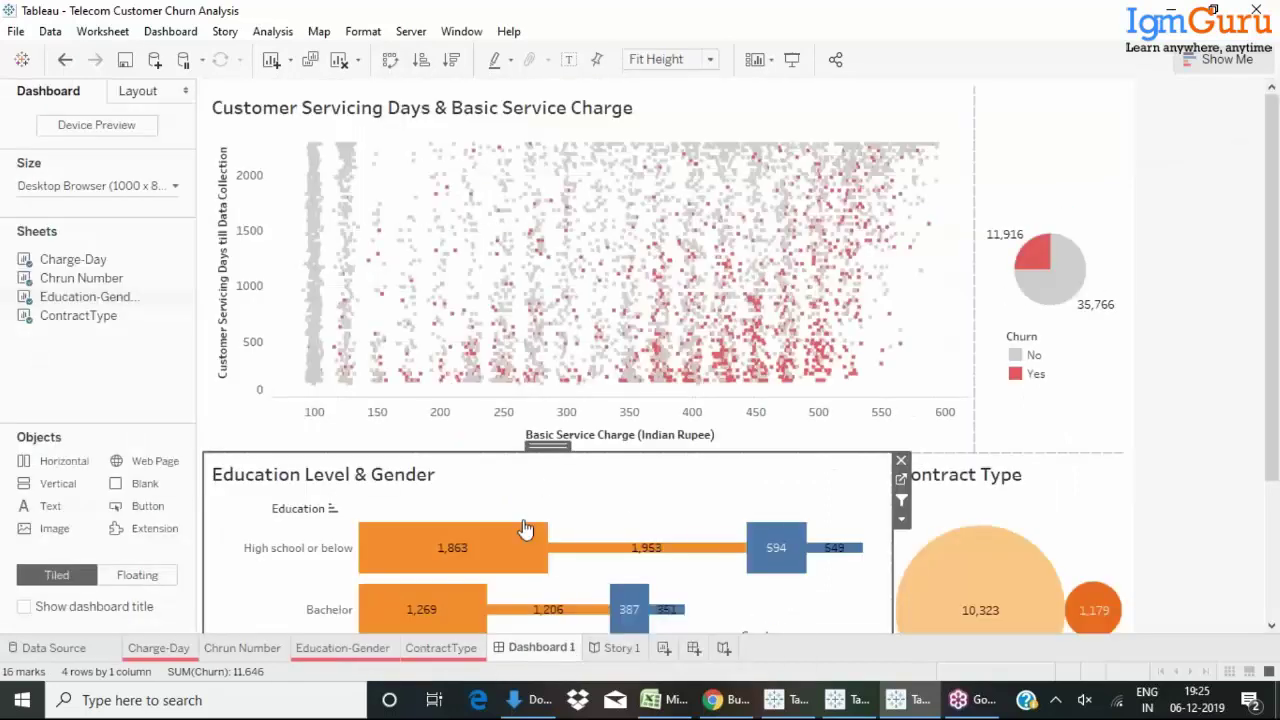
# Cross-filter the dashboard by non-churned and churned pie slices and one scatter point, then clear it.
pyautogui.click(1047, 293)
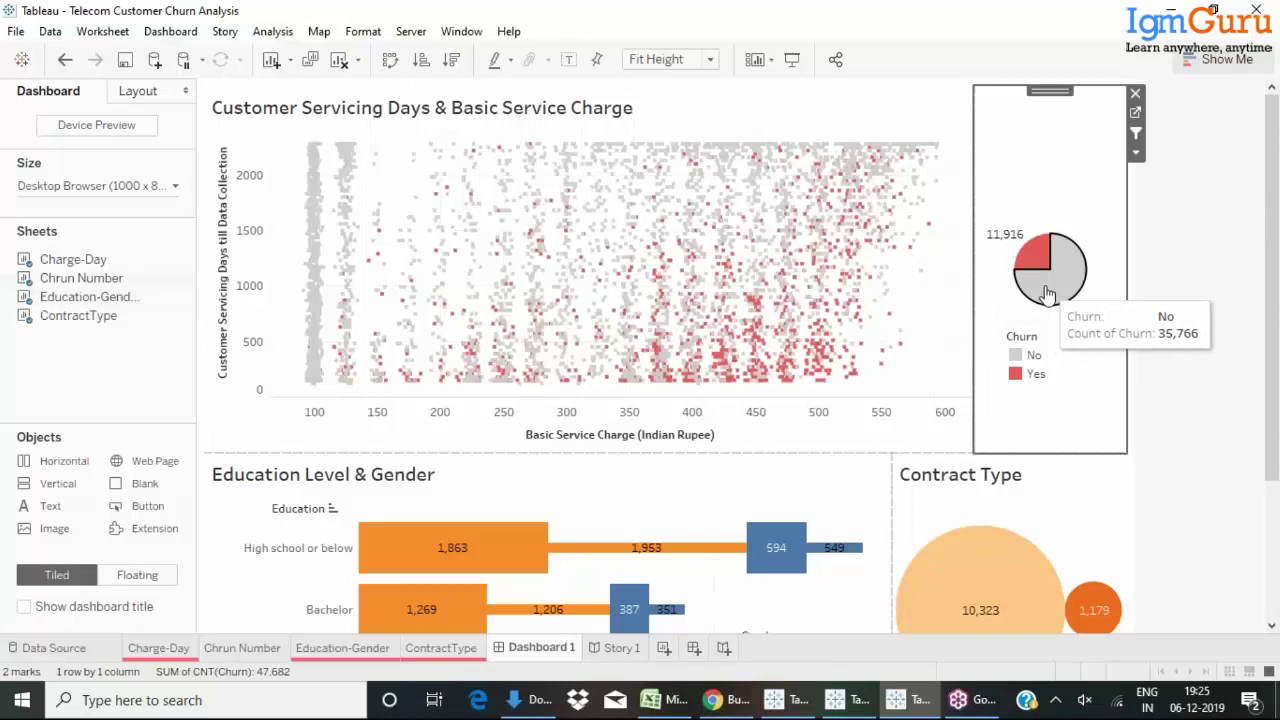
pyautogui.click(1047, 293)
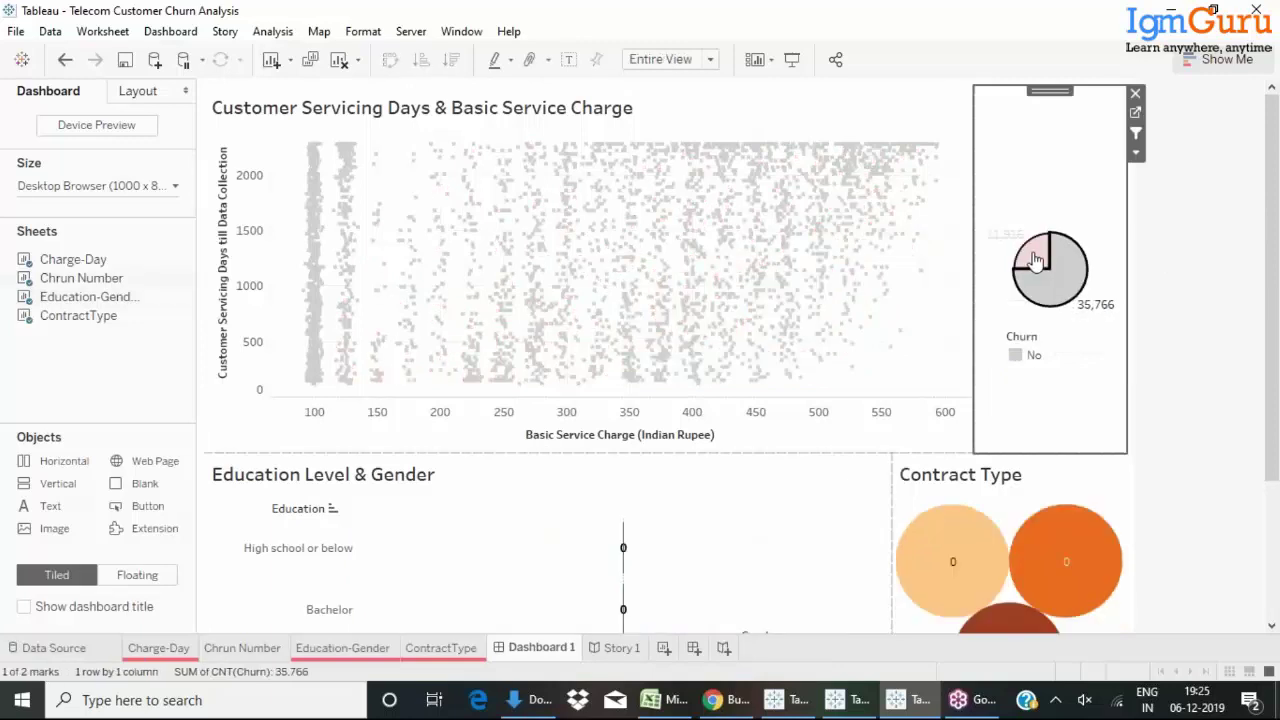
pyautogui.click(1036, 260)
pyautogui.scroll(-1, 1271, 470)
pyautogui.scroll(-3, 1271, 470)
pyautogui.click(538, 207)
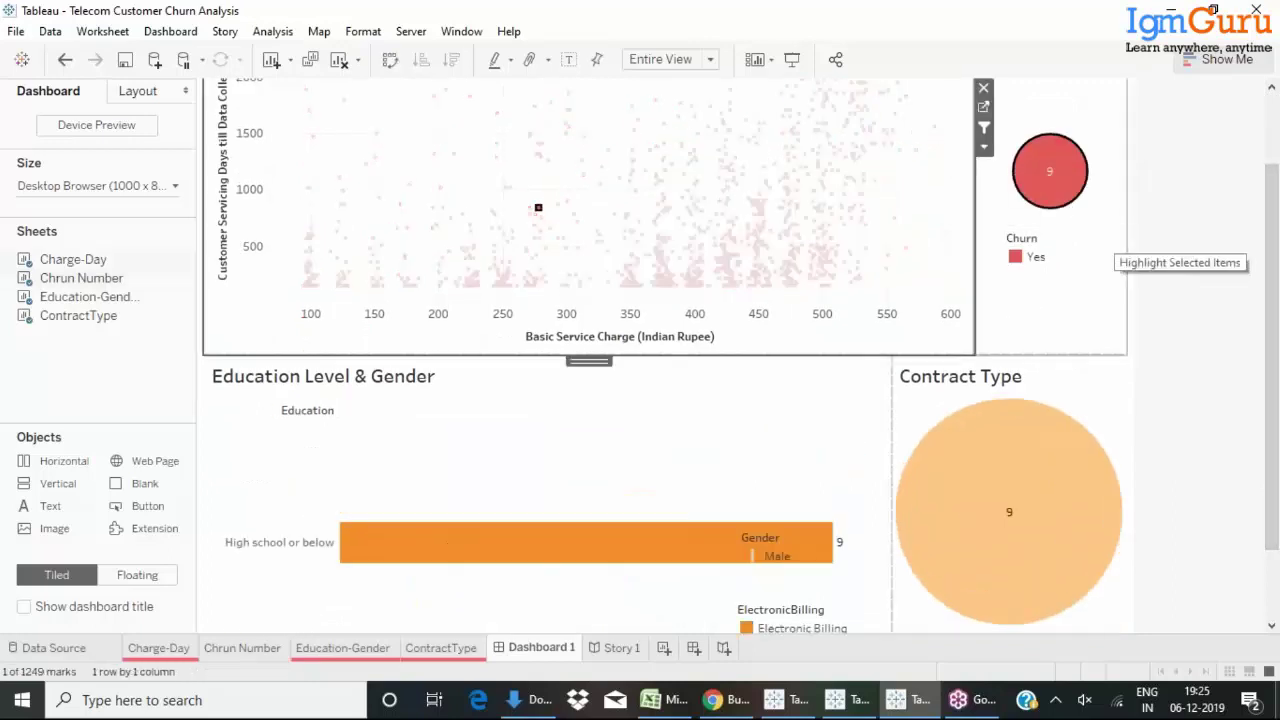
pyautogui.click(1058, 200)
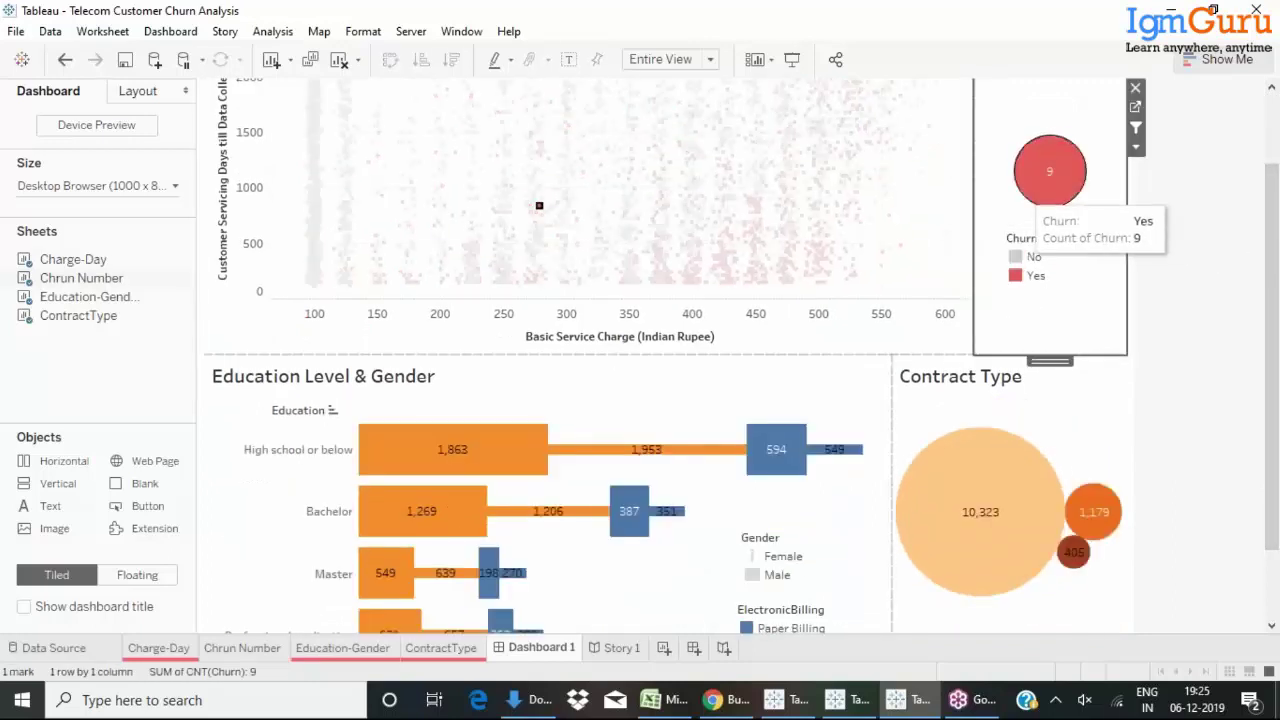
# Filter to high-school male electronic-billing customers, then to month-to-month and one-year contracts.
pyautogui.click(425, 452)
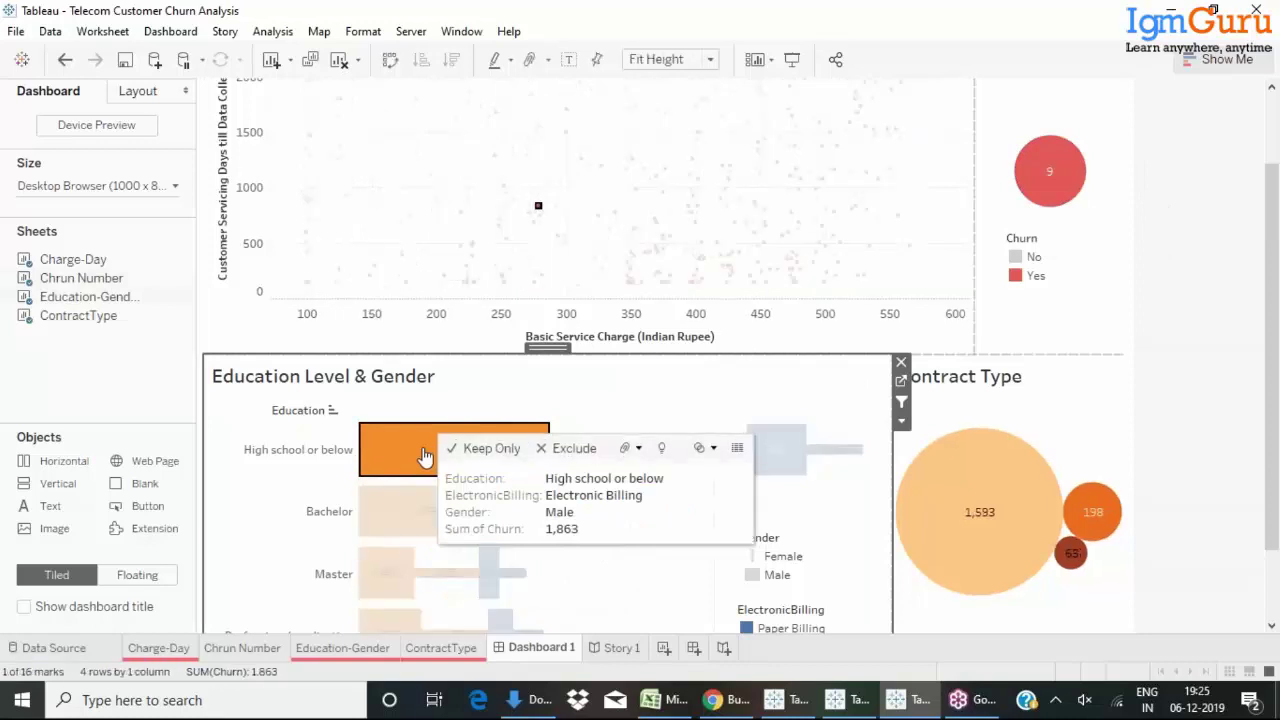
pyautogui.click(891, 297)
pyautogui.click(997, 570)
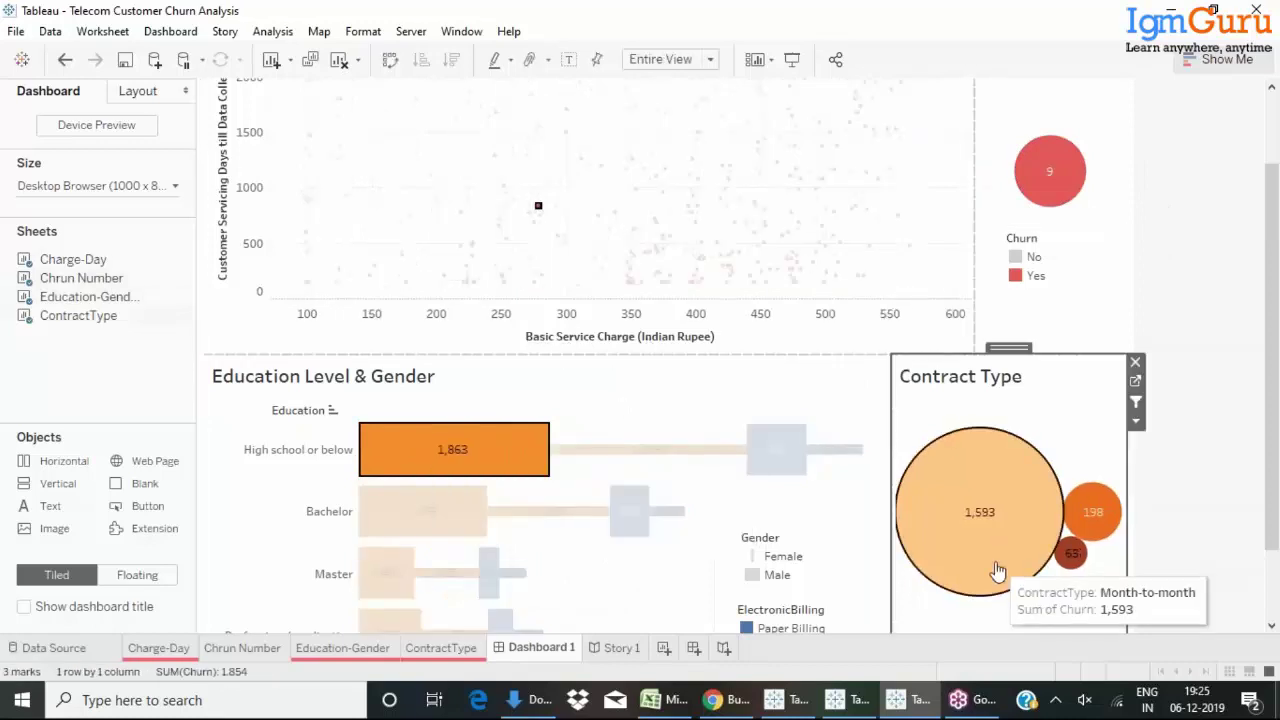
pyautogui.click(997, 570)
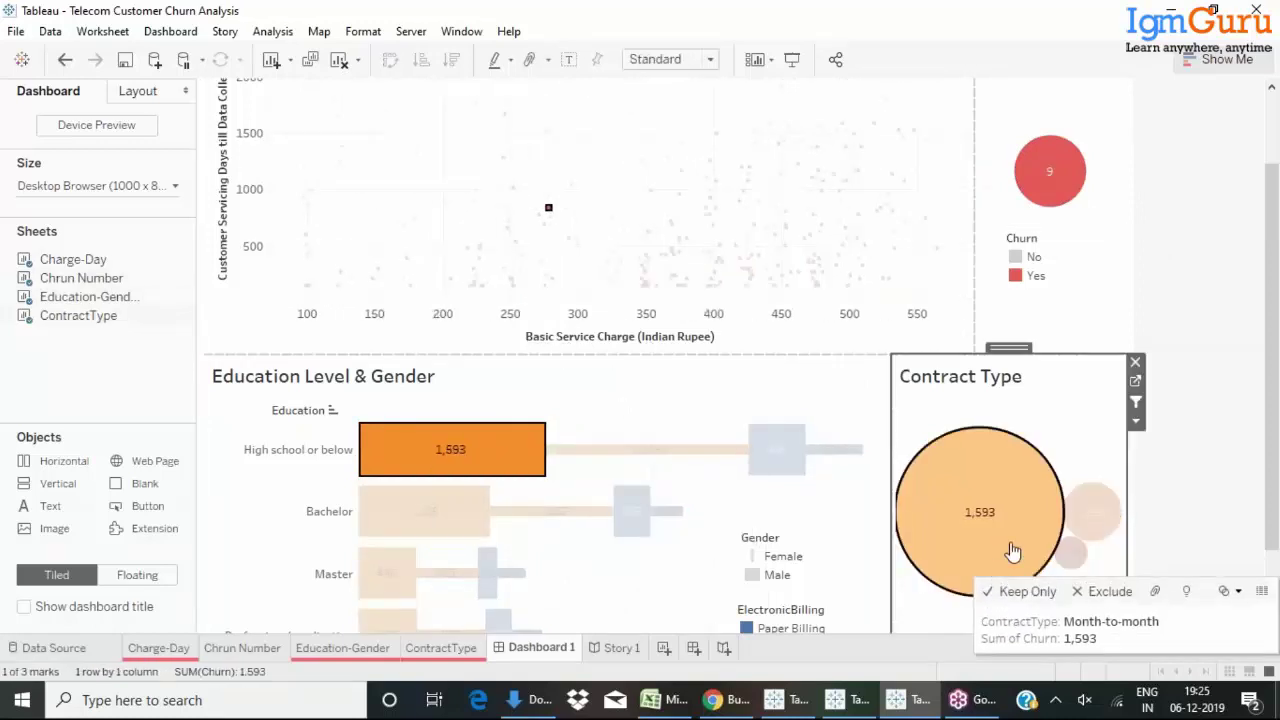
pyautogui.click(1110, 510)
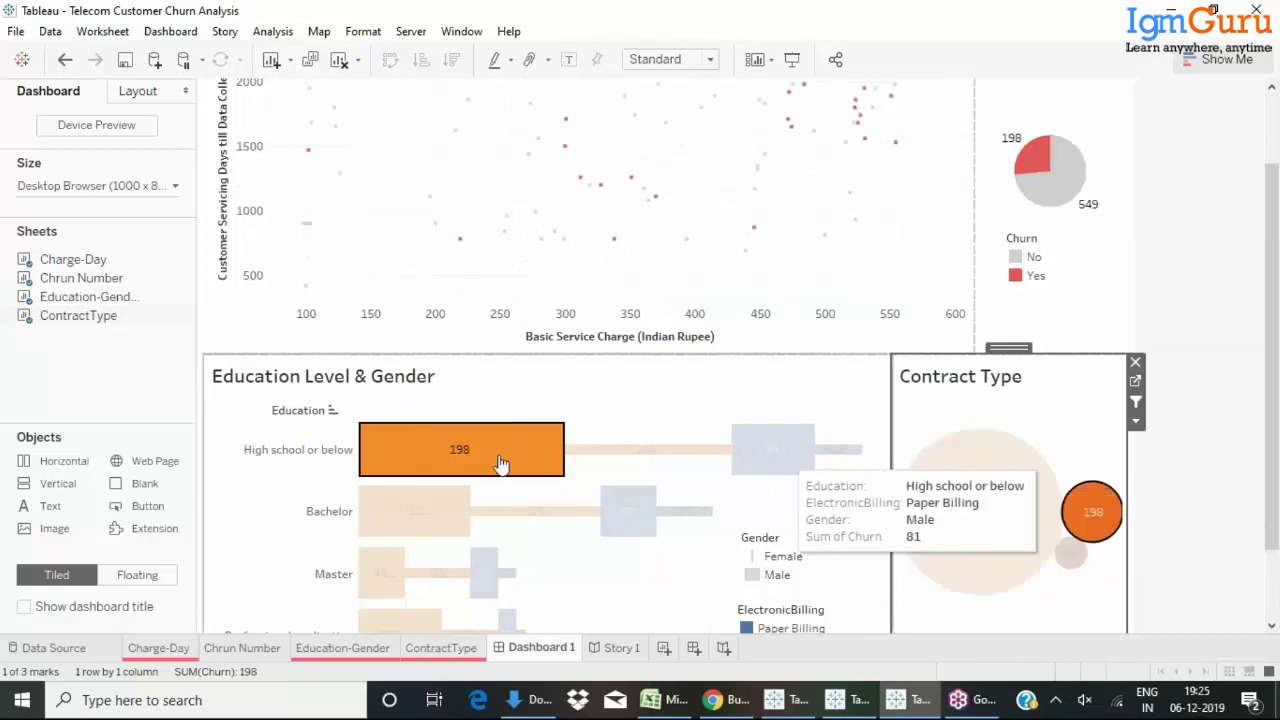
# Filter to Master-educated male electronic-billing customers, leaving 45 churned versus 603 retained.
pyautogui.click(428, 523)
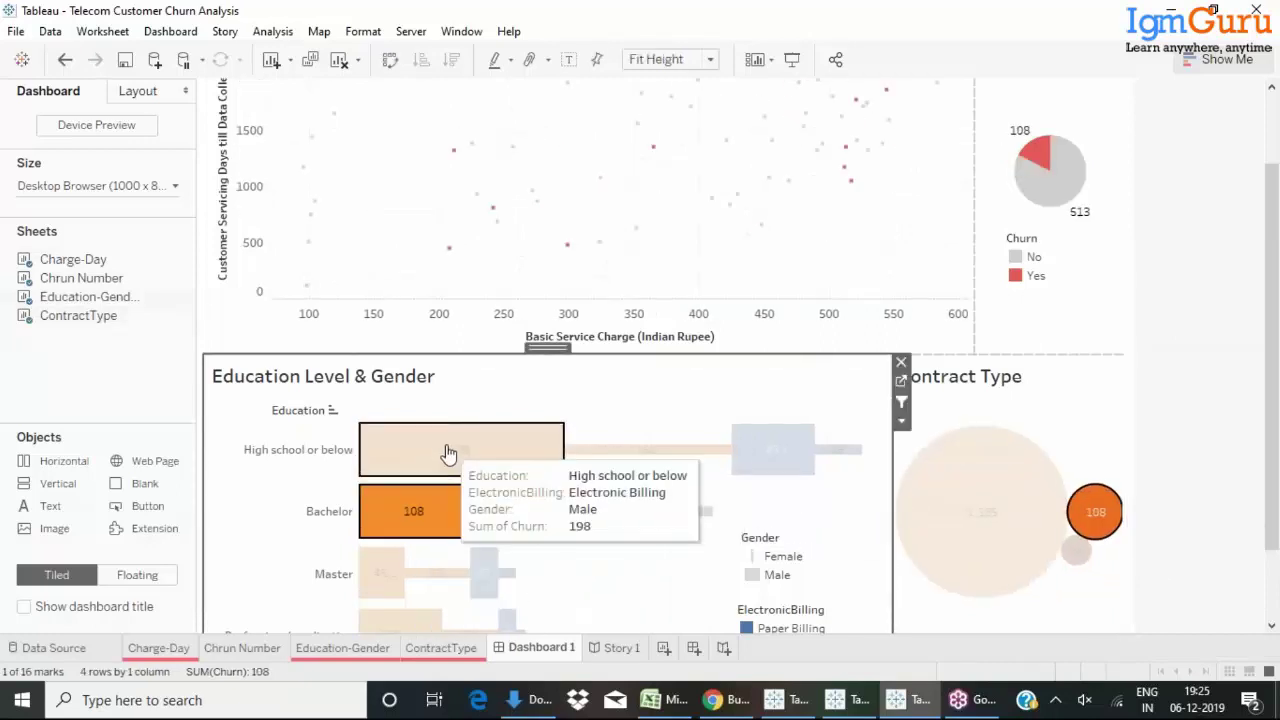
pyautogui.click(397, 583)
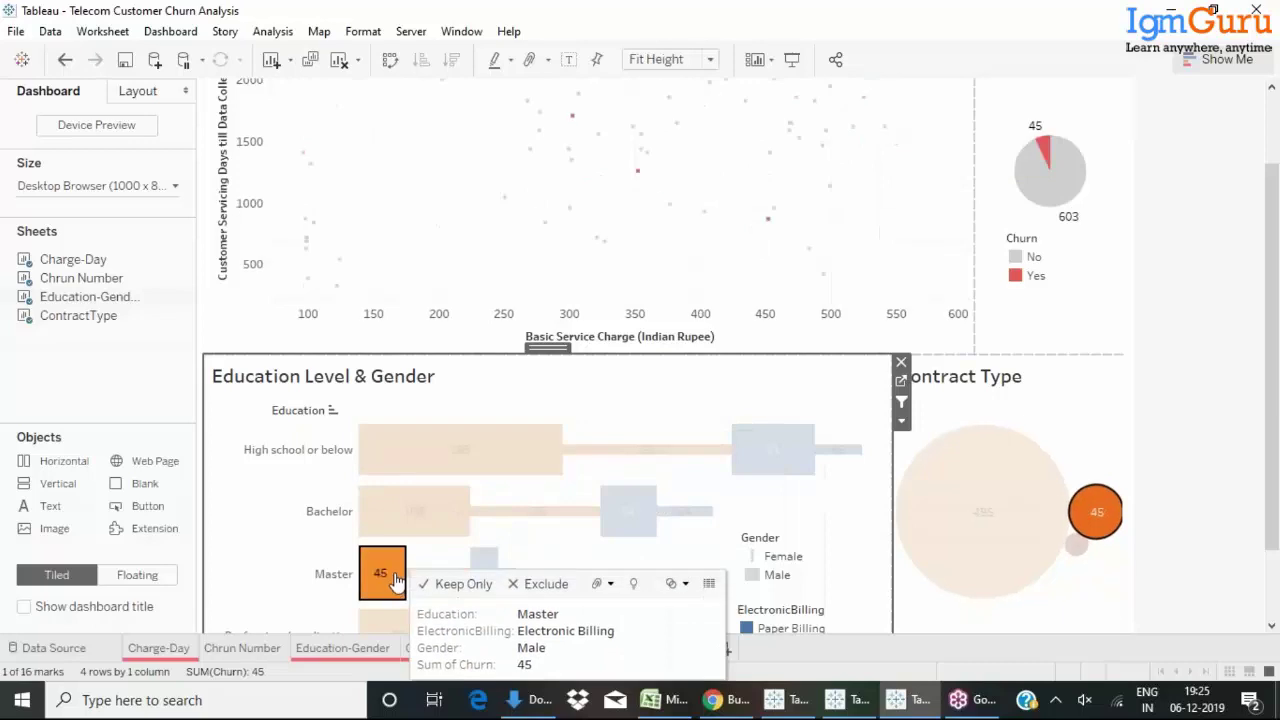
pyautogui.click(1165, 437)
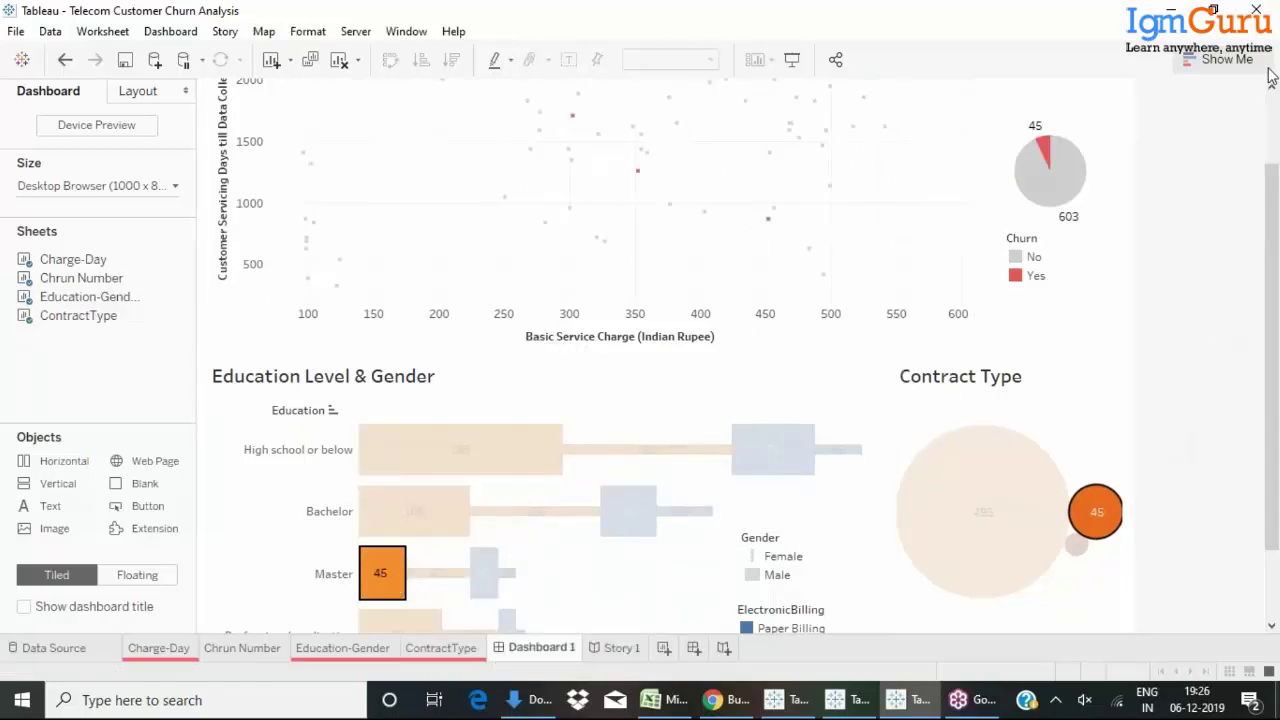
pyautogui.moveTo(487, 662)
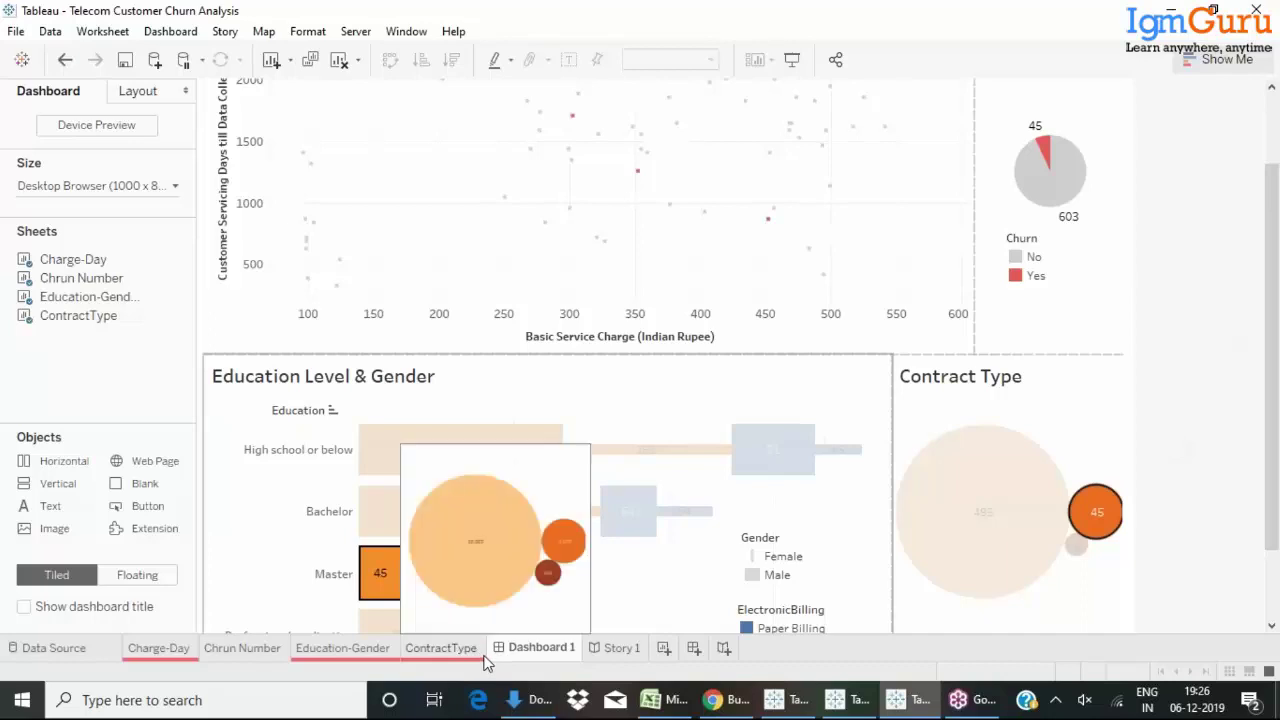